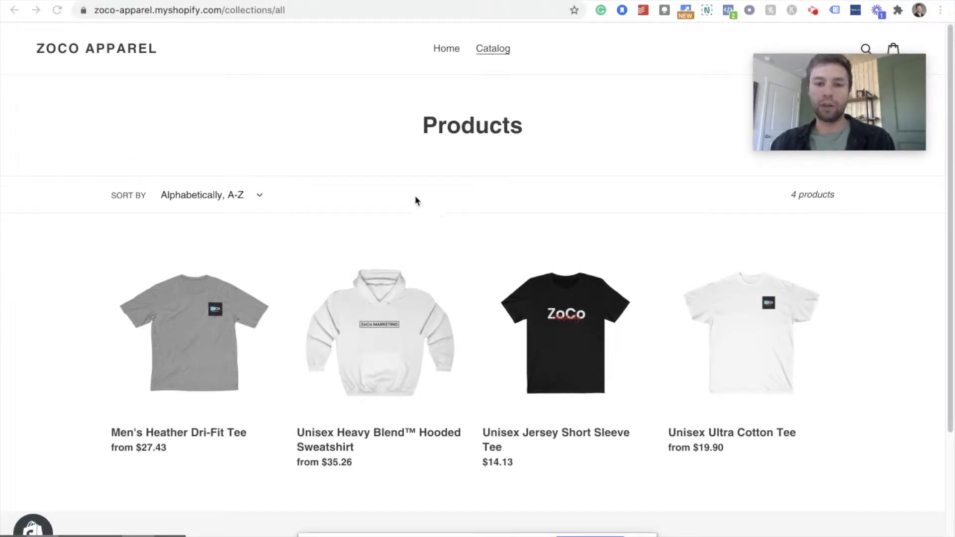
# View the hooded sweatshirt, return to the catalog, then open the Unisex Jersey Short Sleeve Tee page.
pyautogui.click(384, 331)
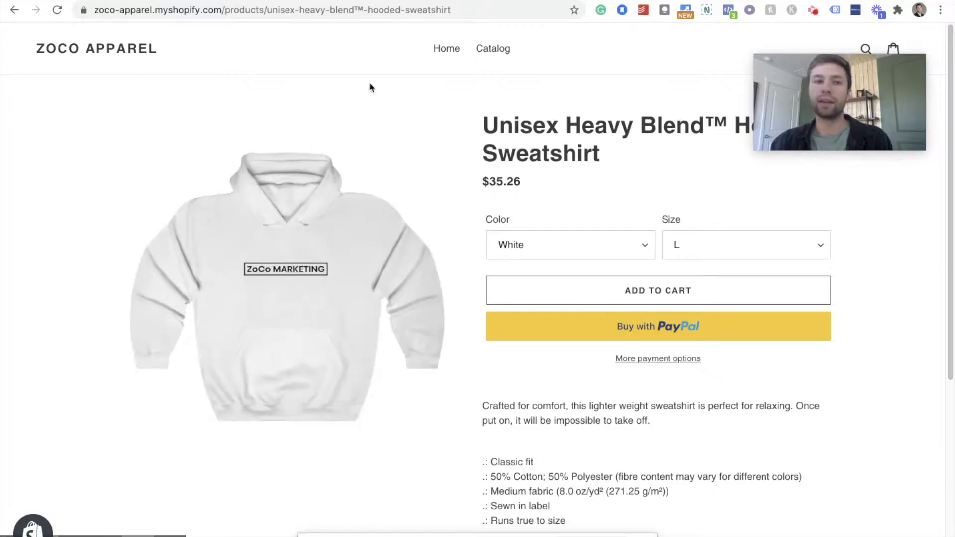
pyautogui.click(14, 10)
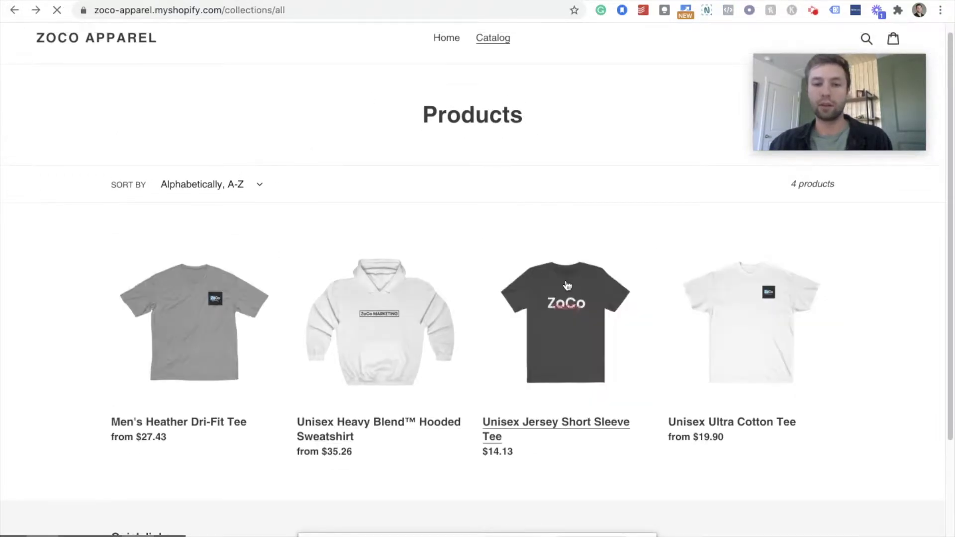
pyautogui.click(587, 311)
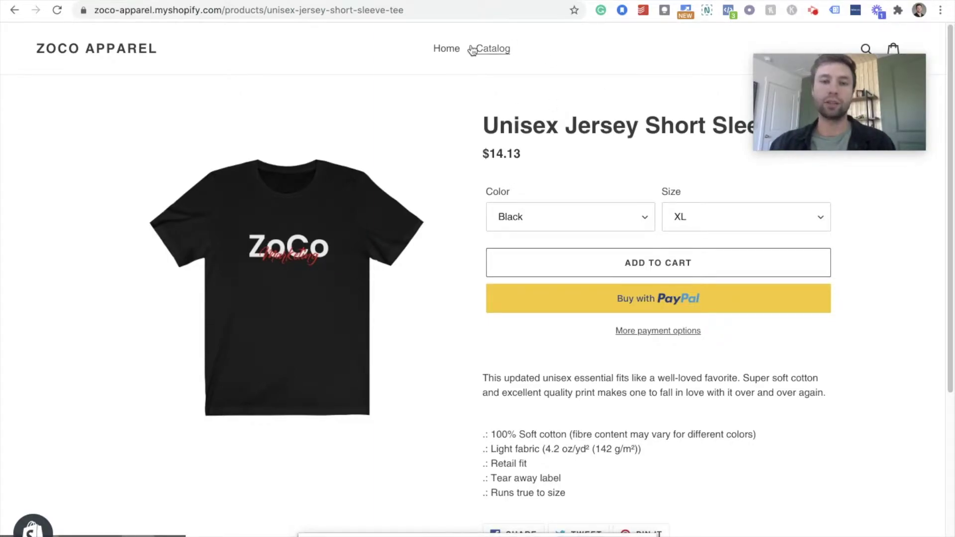
pyautogui.click(728, 10)
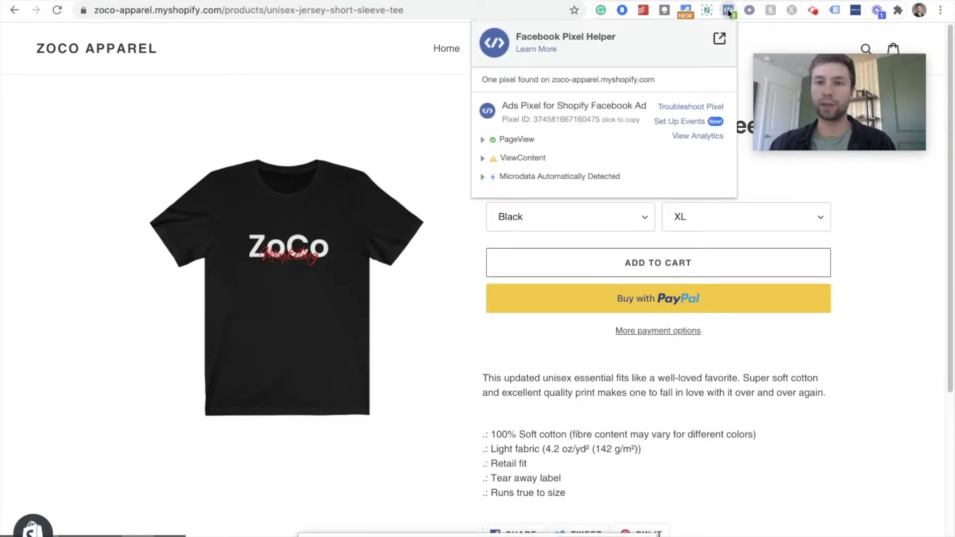
pyautogui.click(481, 160)
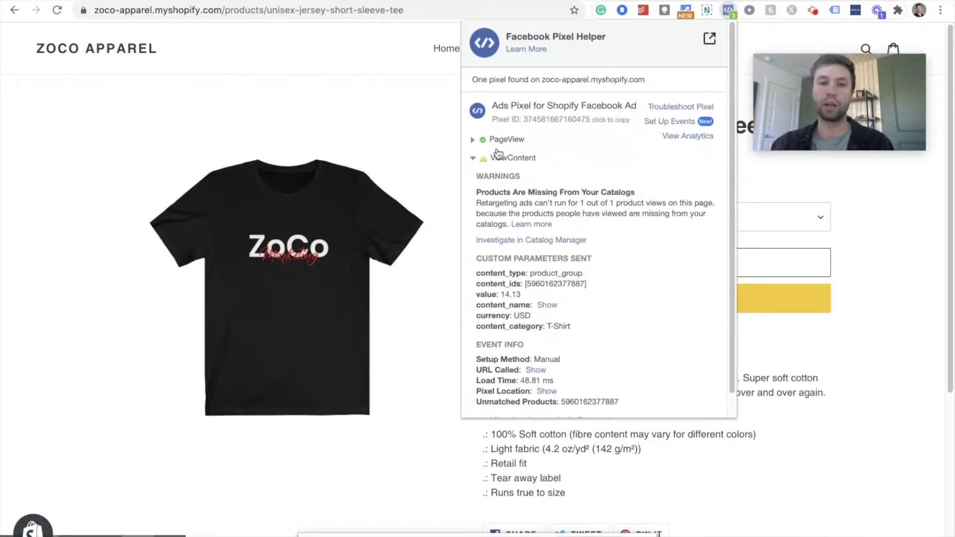
pyautogui.click(472, 159)
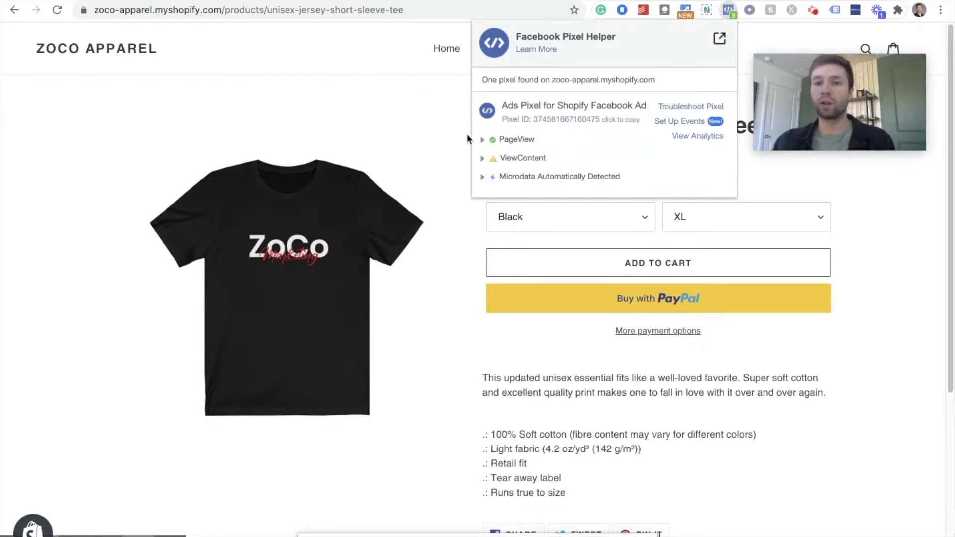
pyautogui.click(411, 106)
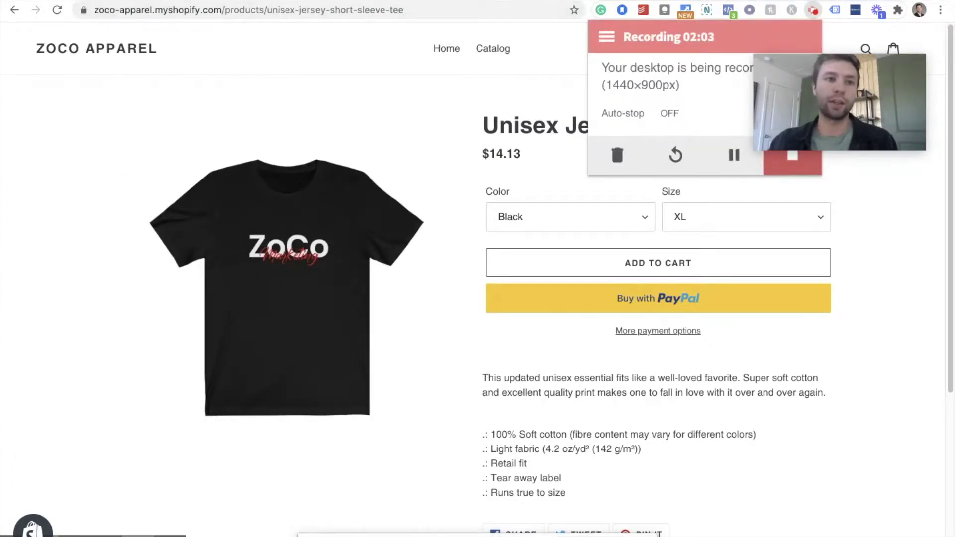
# Go from the Shopify admin's Apps section to the Shopify App Store.
pyautogui.press('super+w')
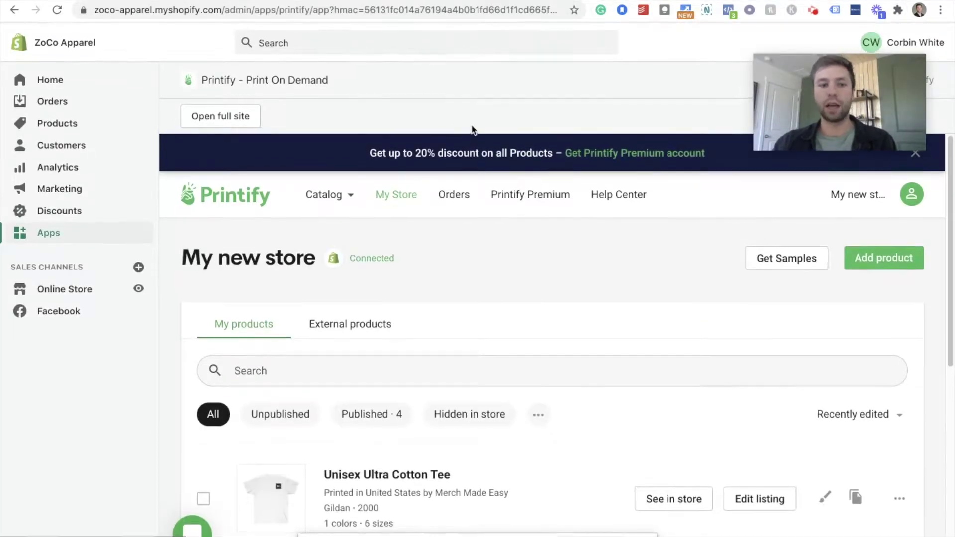
pyautogui.moveTo(844, 121); pyautogui.dragTo(688, 178)
pyautogui.click(48, 232)
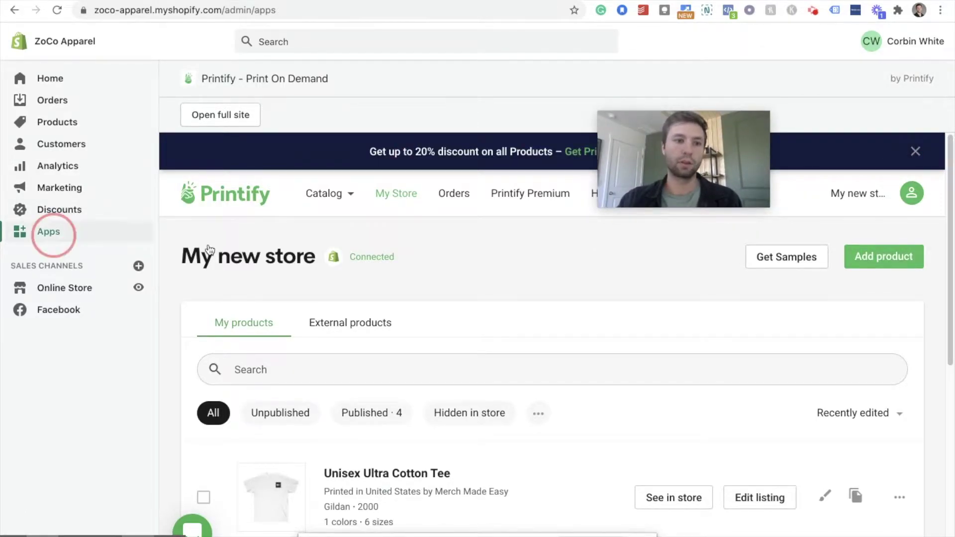
pyautogui.click(770, 81)
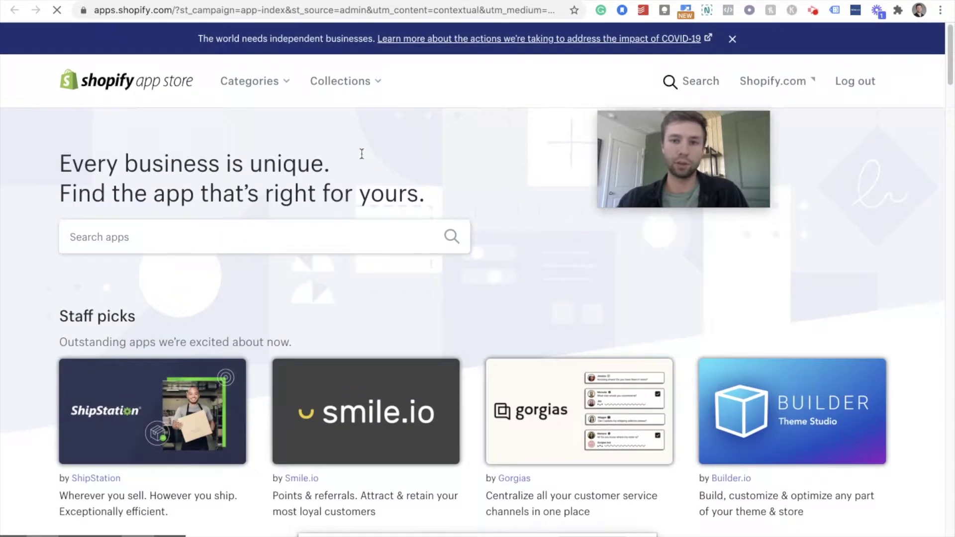
# Search the App Store for 'flexify' and open the Flexify: Facebook Product Feed listing.
pyautogui.click(179, 343)
pyautogui.write('fl')
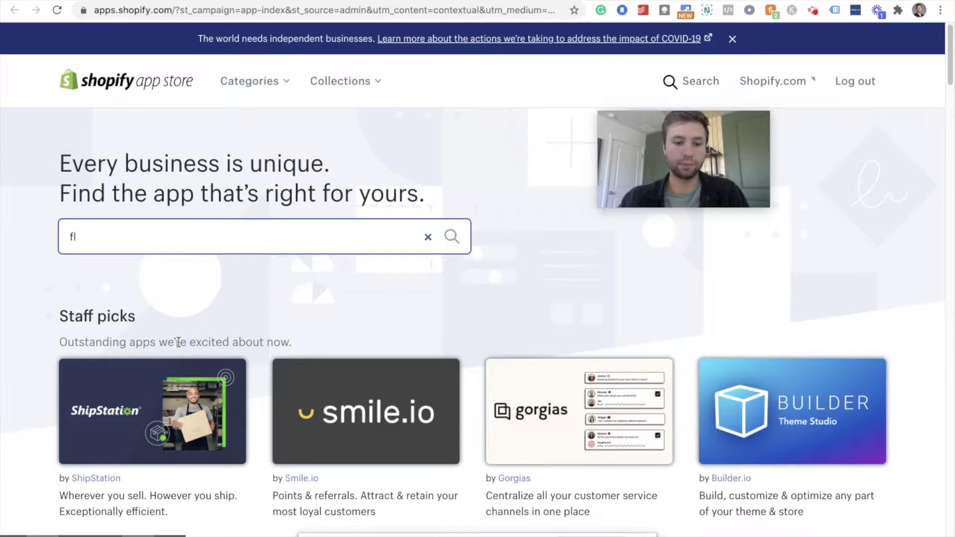
pyautogui.write('exify')
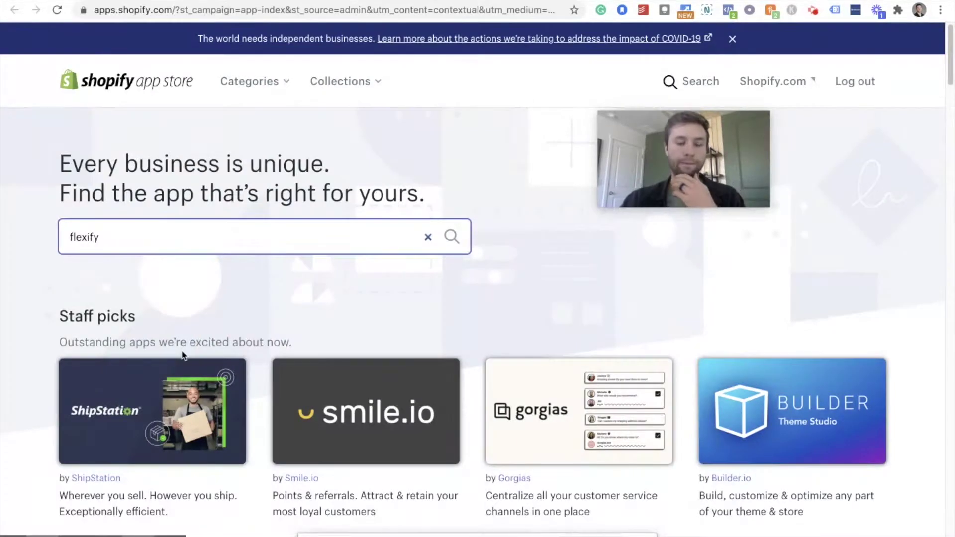
pyautogui.click(162, 271)
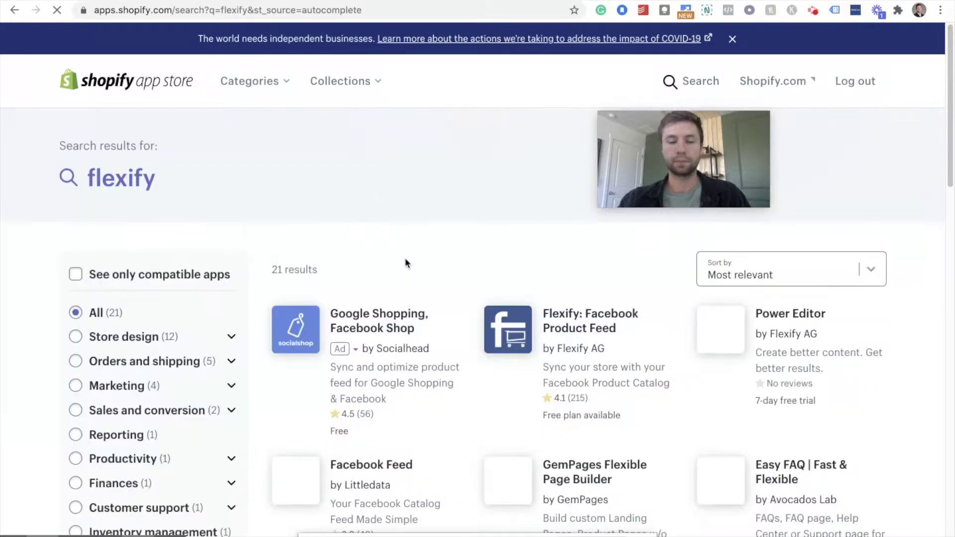
pyautogui.scroll(-1, 511, 247)
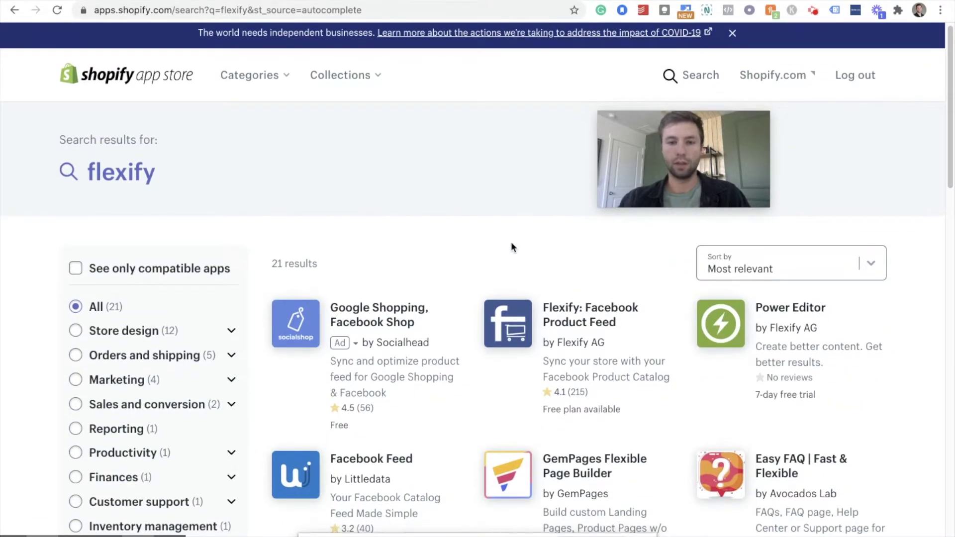
pyautogui.click(572, 312)
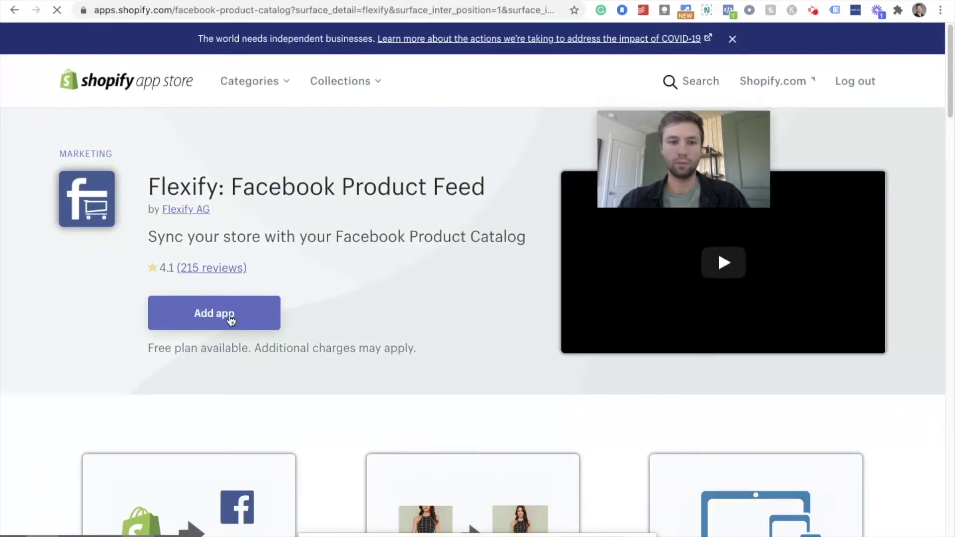
# Add and install the Flexify: Facebook Product Feed app on the store.
pyautogui.click(229, 316)
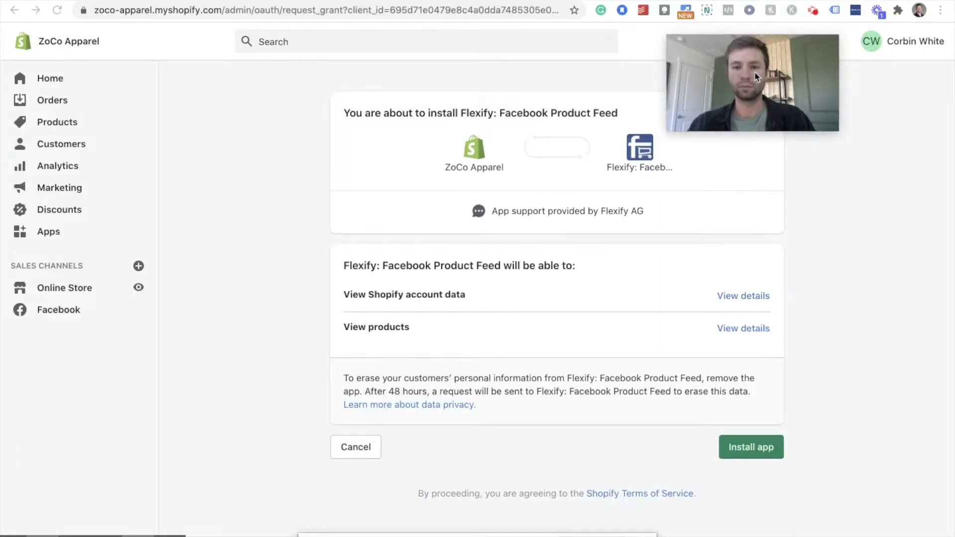
pyautogui.click(758, 443)
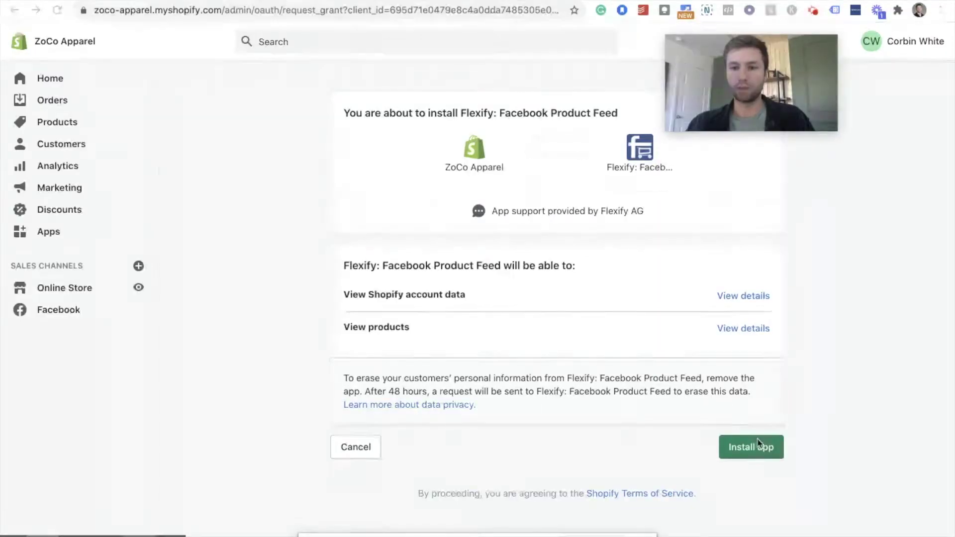
pyautogui.click(755, 446)
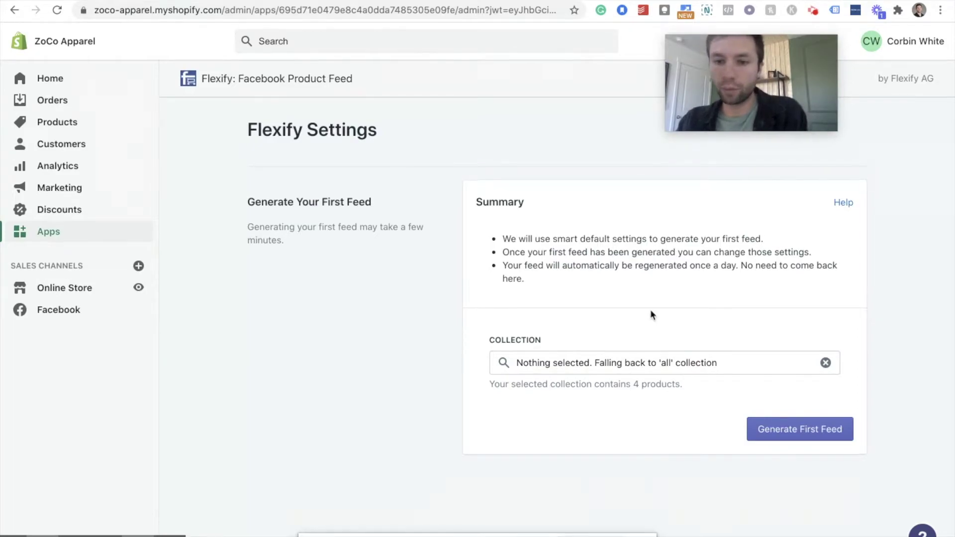
# Generate the first Flexify feed, keeping the default all-products collection.
pyautogui.click(735, 364)
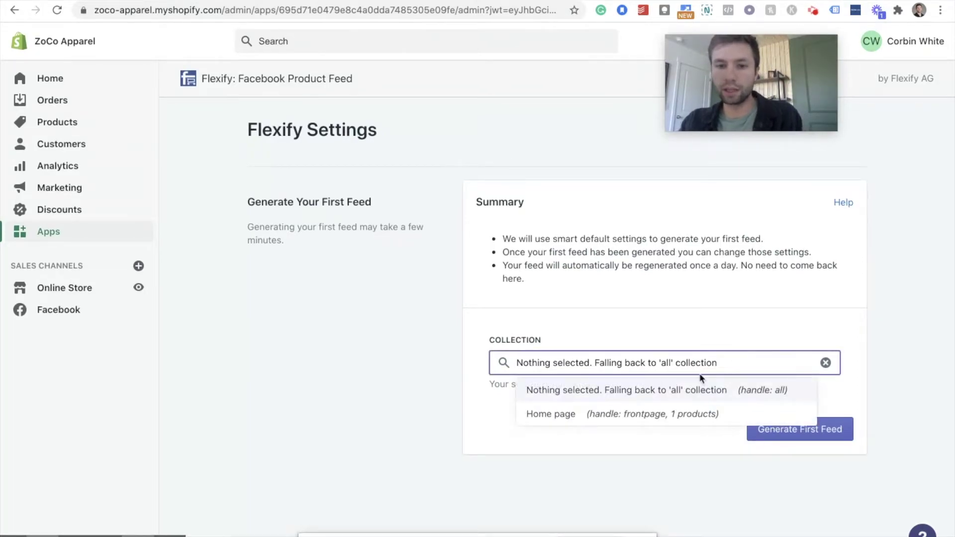
pyautogui.click(616, 393)
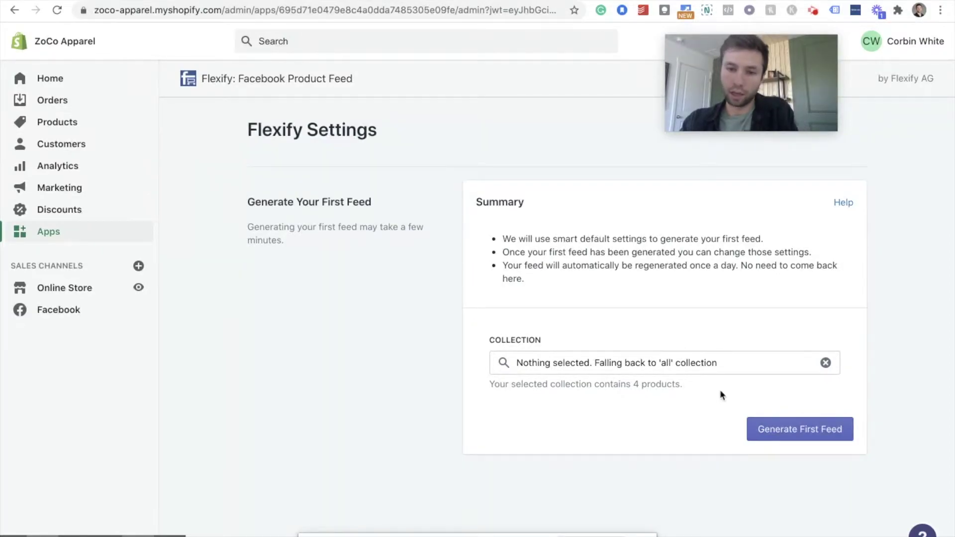
pyautogui.click(793, 428)
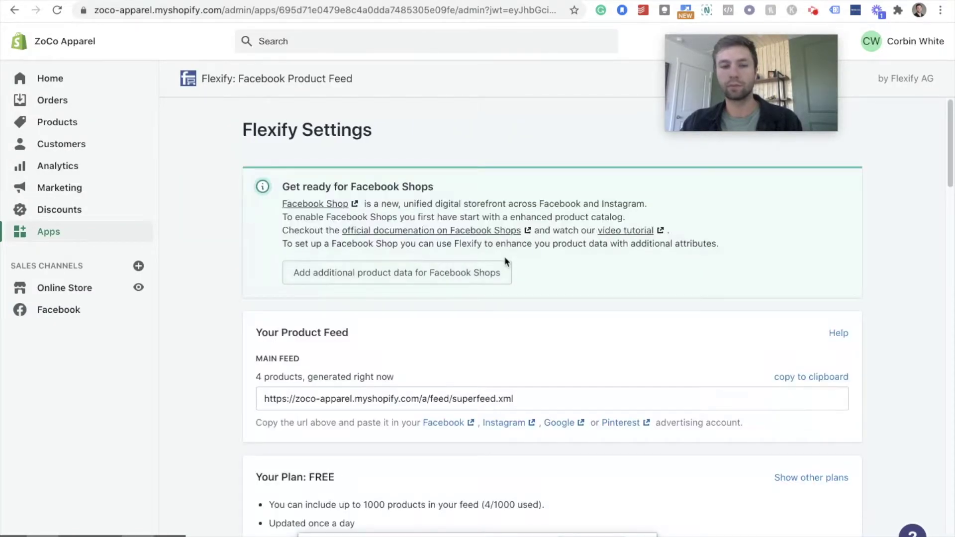
# Review the Flexify feed settings and superfeed.xml URL, then switch to Facebook Business Manager.
pyautogui.scroll(-1, 583, 257)
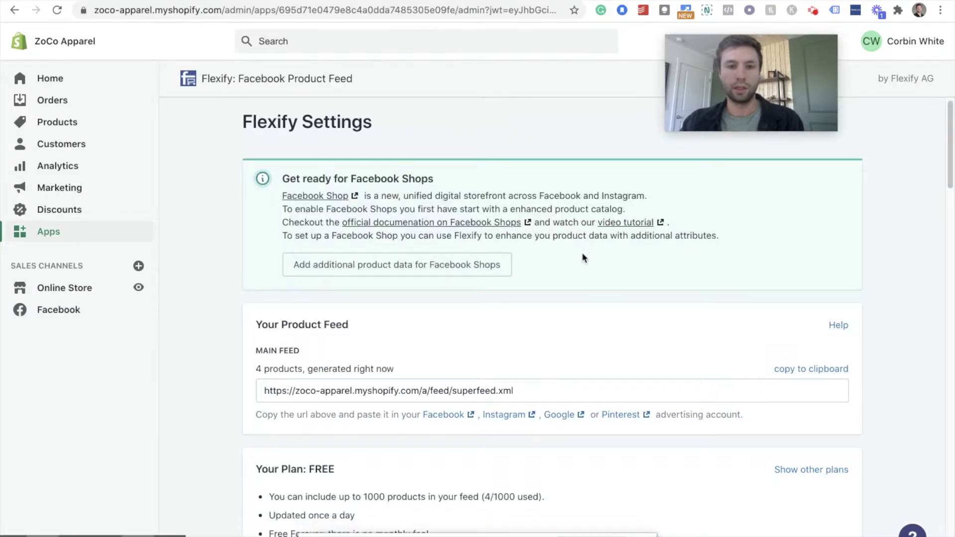
pyautogui.scroll(-4, 583, 257)
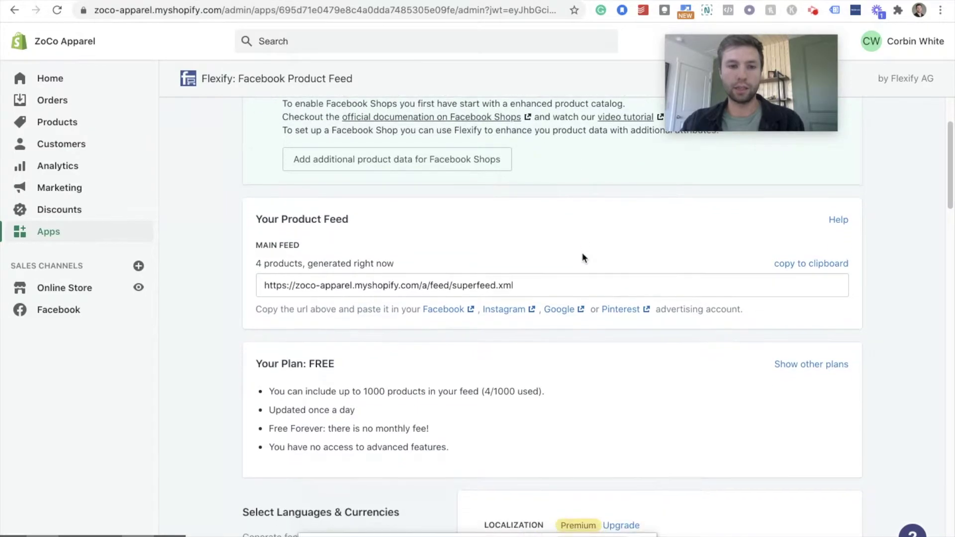
pyautogui.moveTo(529, 280); pyautogui.dragTo(242, 287)
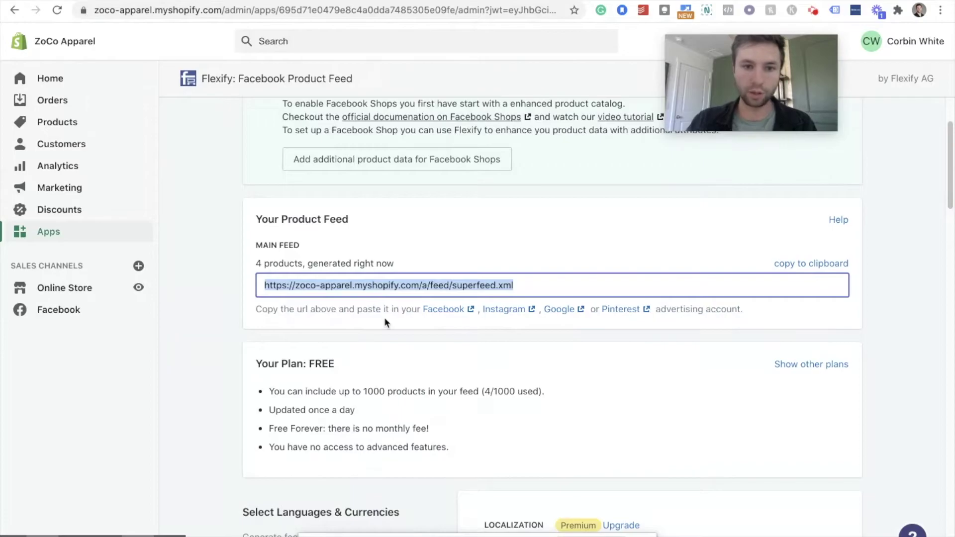
pyautogui.scroll(-6, 498, 338)
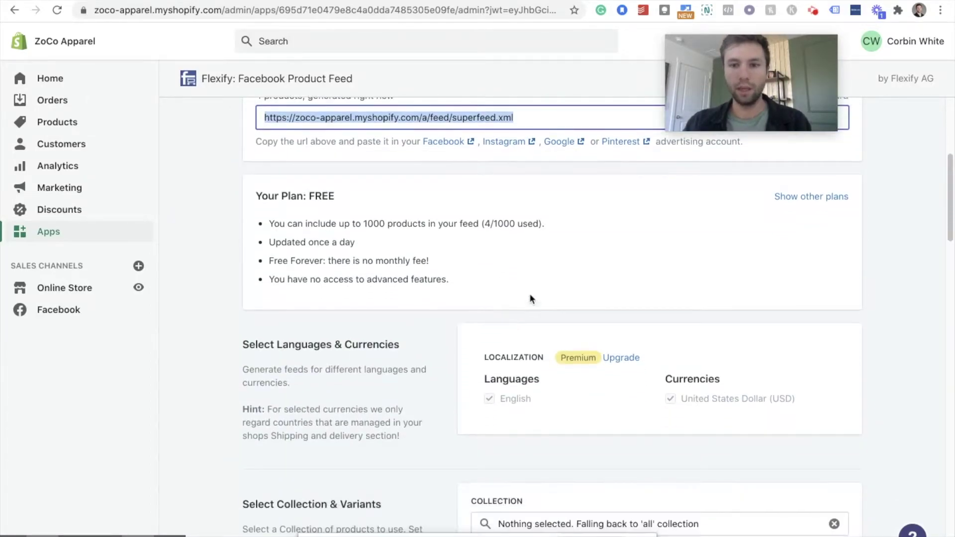
pyautogui.scroll(-20, 530, 297)
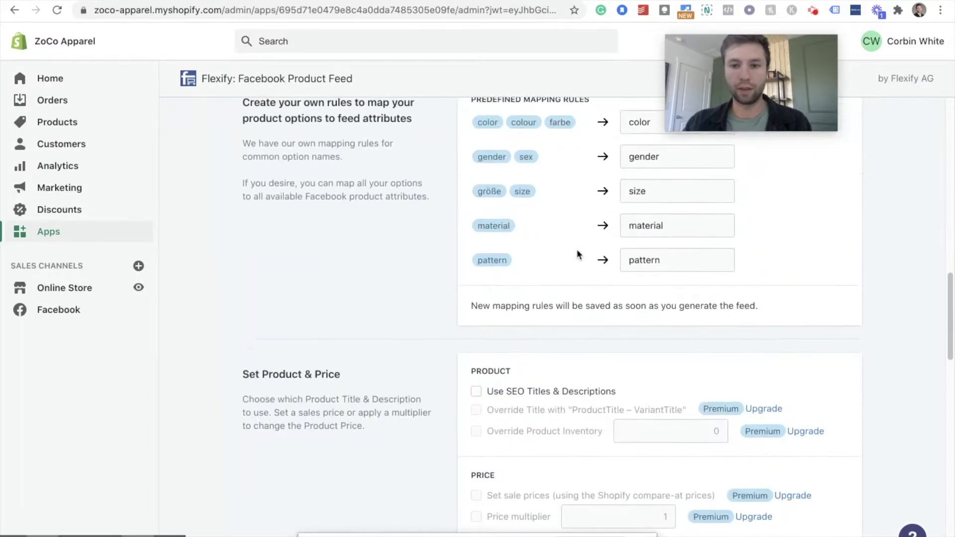
pyautogui.scroll(-20, 578, 255)
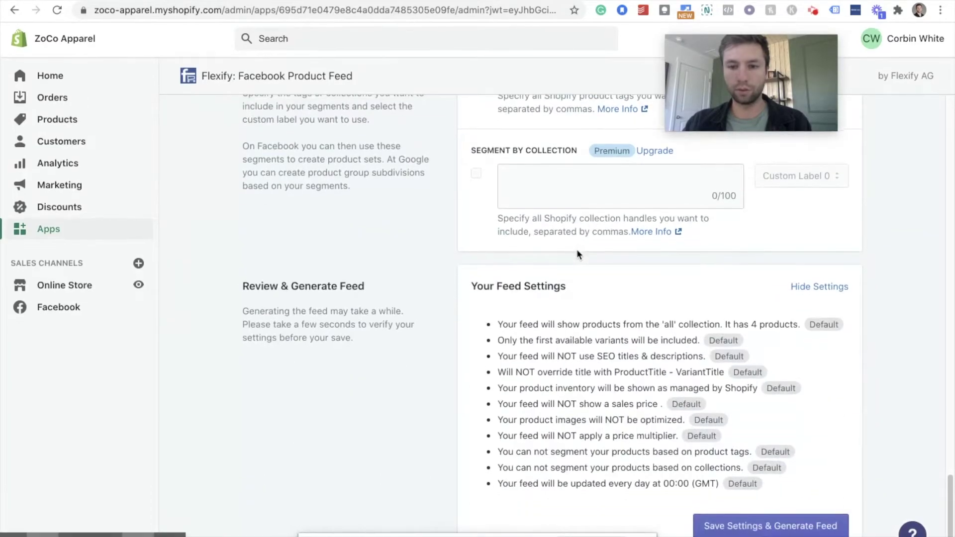
pyautogui.scroll(20, 577, 250)
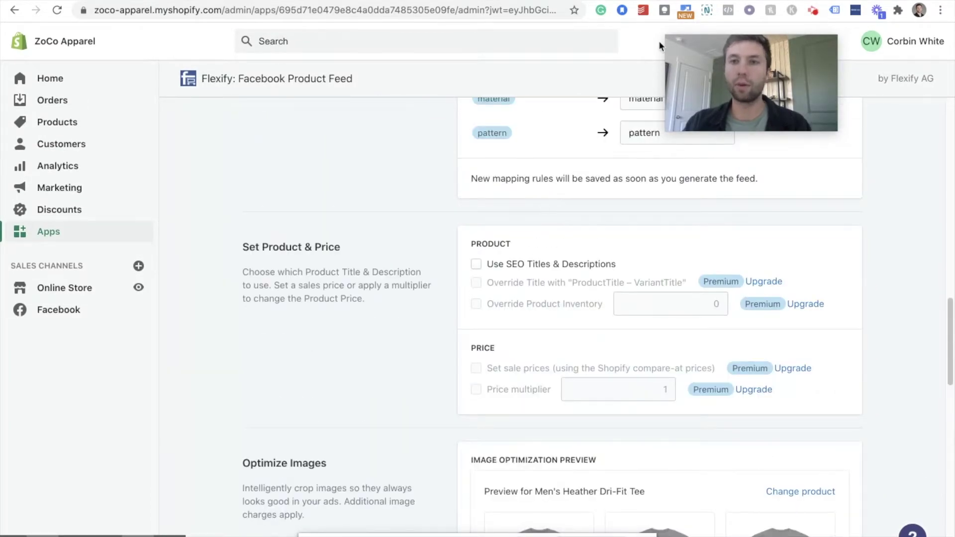
pyautogui.hotkey('ctrl', 'Tab')
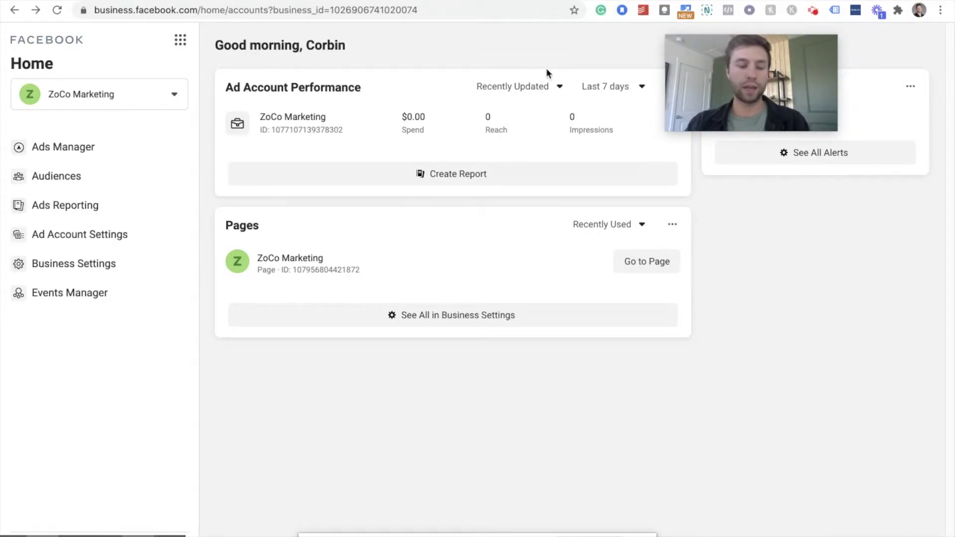
# Open Catalog Manager from the Business Tools menu and begin creating a new catalog.
pyautogui.click(182, 42)
pyautogui.scroll(-8, 354, 230)
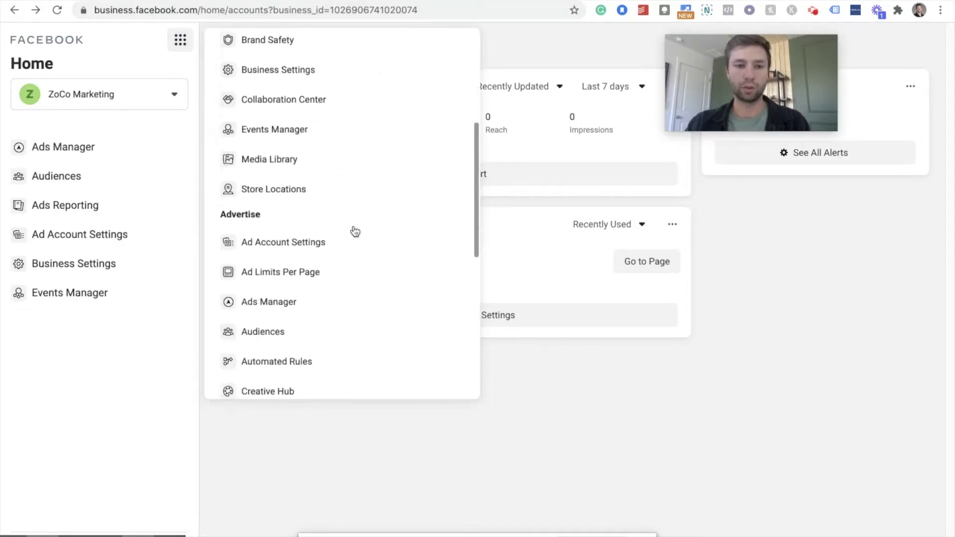
pyautogui.scroll(-5, 354, 230)
pyautogui.click(317, 337)
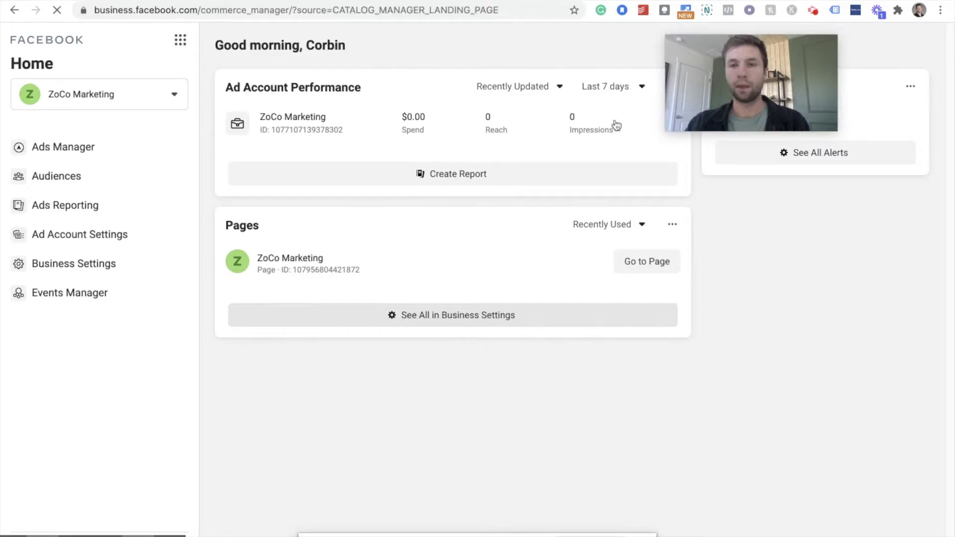
pyautogui.moveTo(729, 91); pyautogui.dragTo(813, 77)
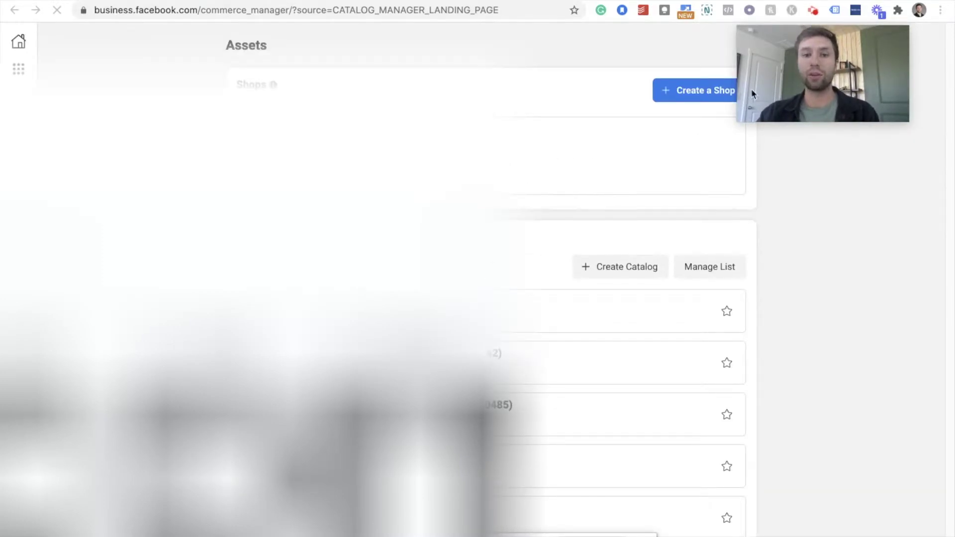
pyautogui.moveTo(779, 73); pyautogui.dragTo(348, 64)
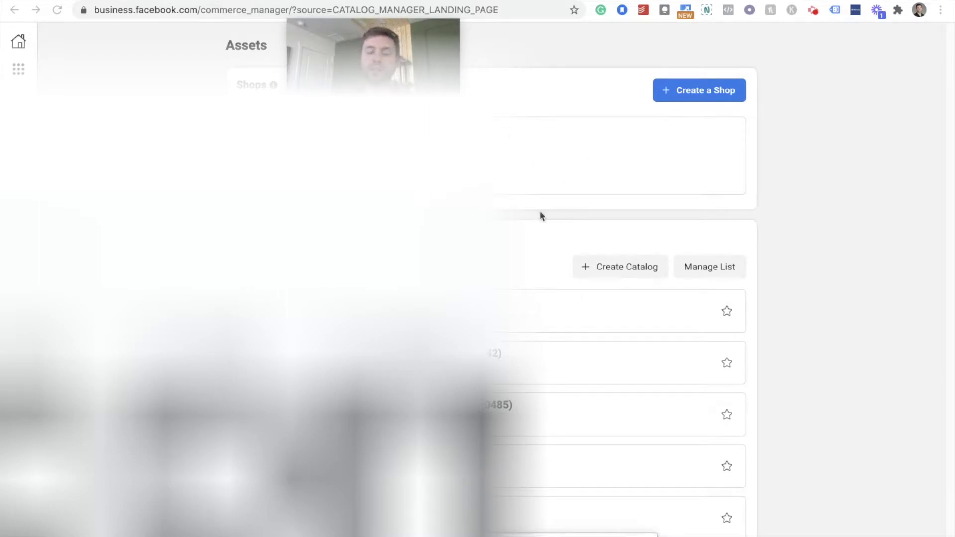
pyautogui.click(603, 267)
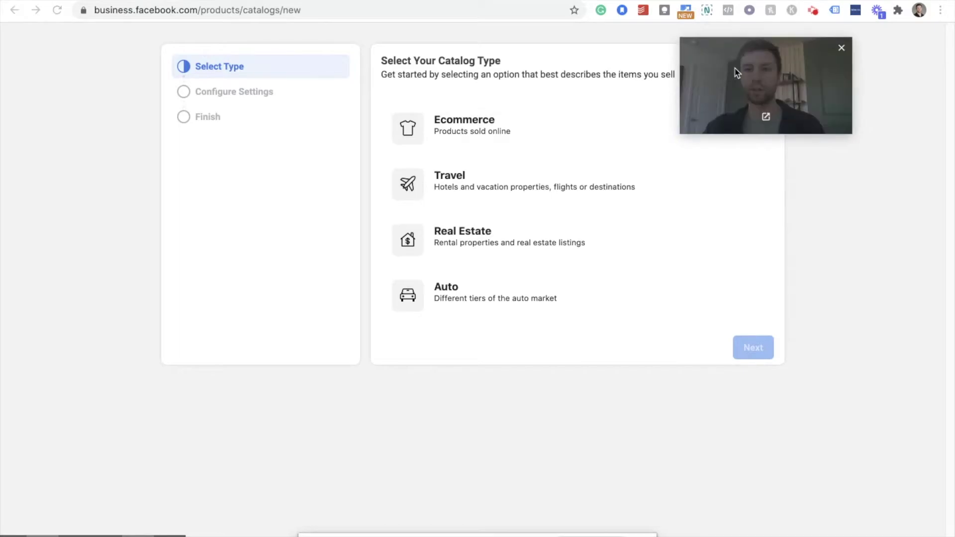
pyautogui.moveTo(736, 70); pyautogui.dragTo(821, 59)
# Create an Ecommerce catalog named Catalog_Products_demo with ZoCo Marketing as owner.
pyautogui.click(458, 124)
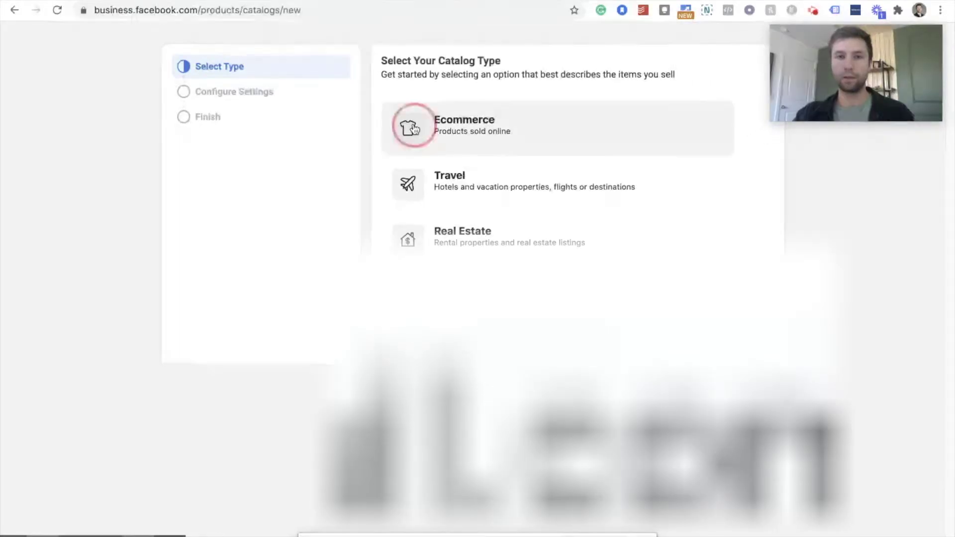
pyautogui.click(754, 366)
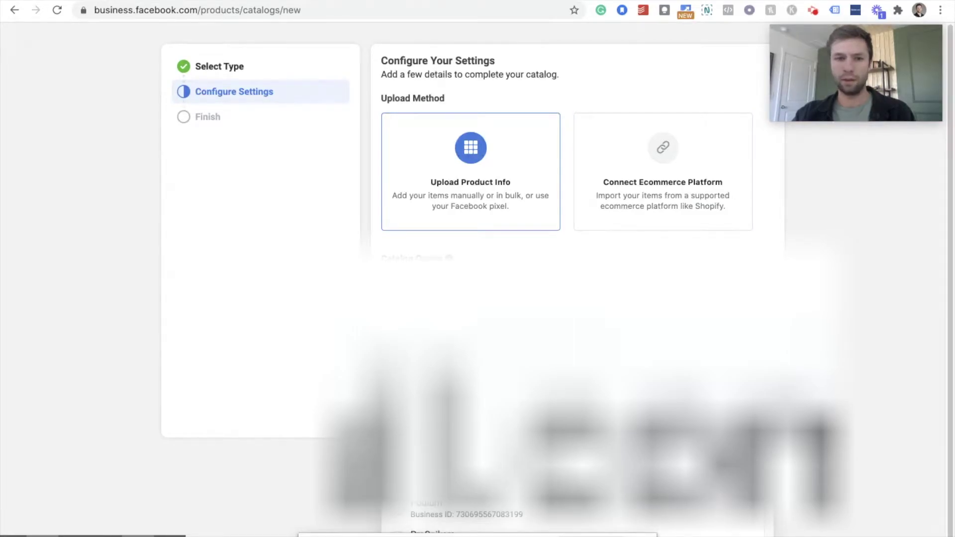
pyautogui.scroll(-3, 401, 522)
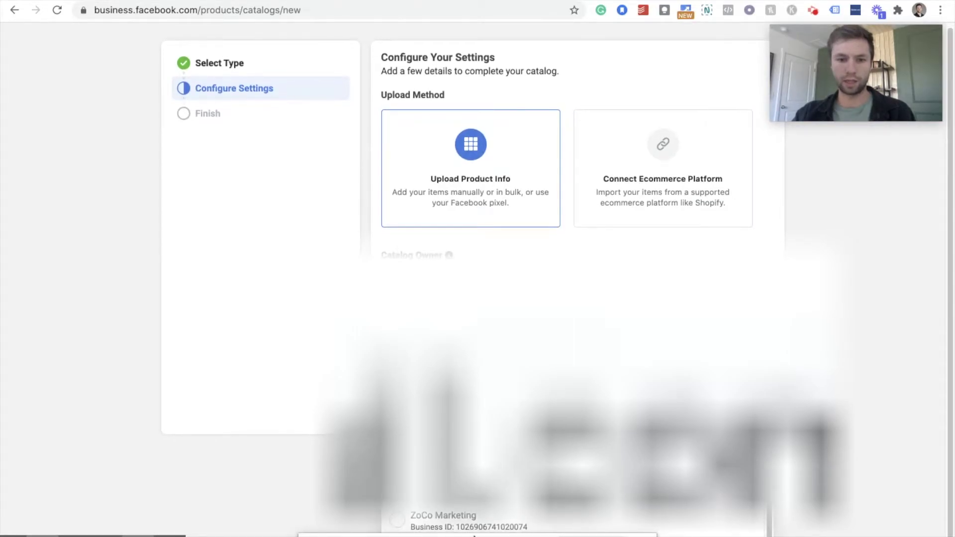
pyautogui.click(401, 522)
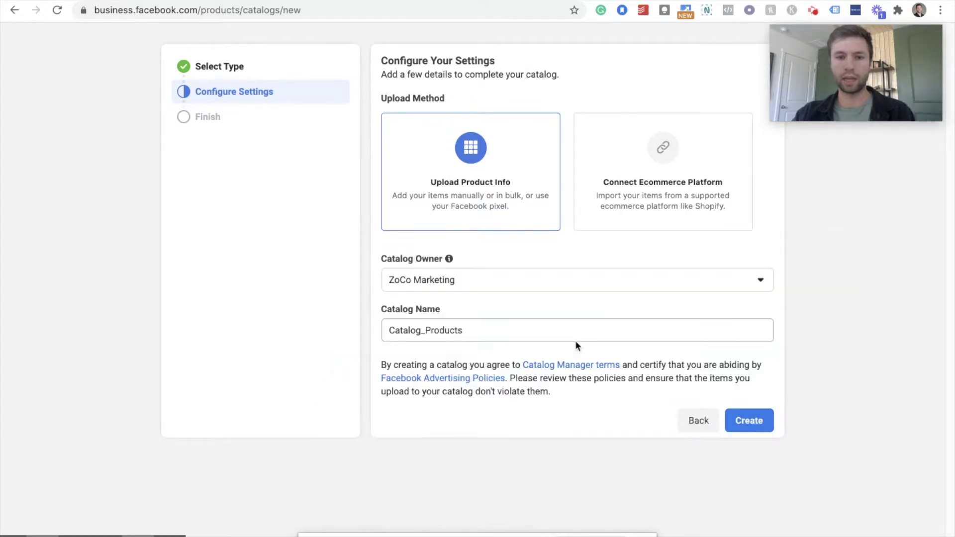
pyautogui.click(535, 330)
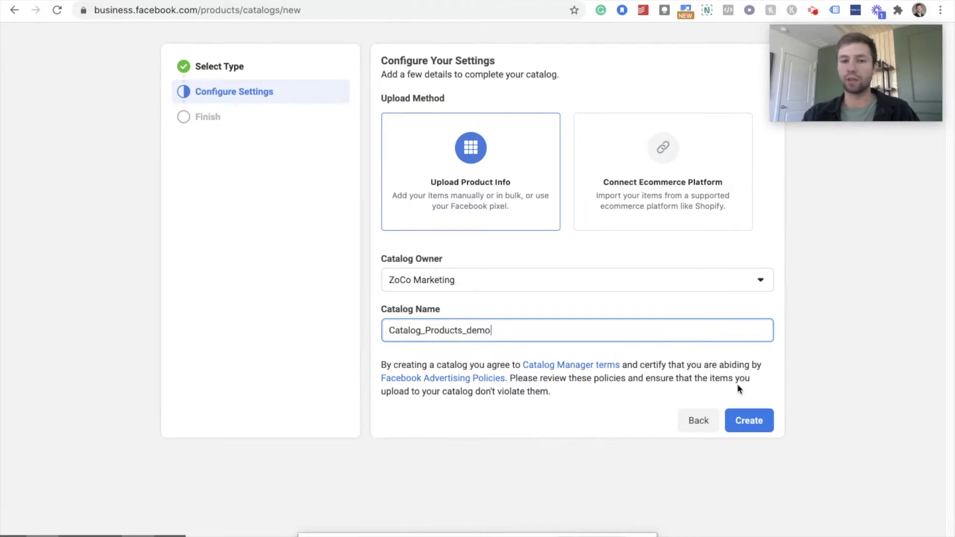
pyautogui.click(749, 421)
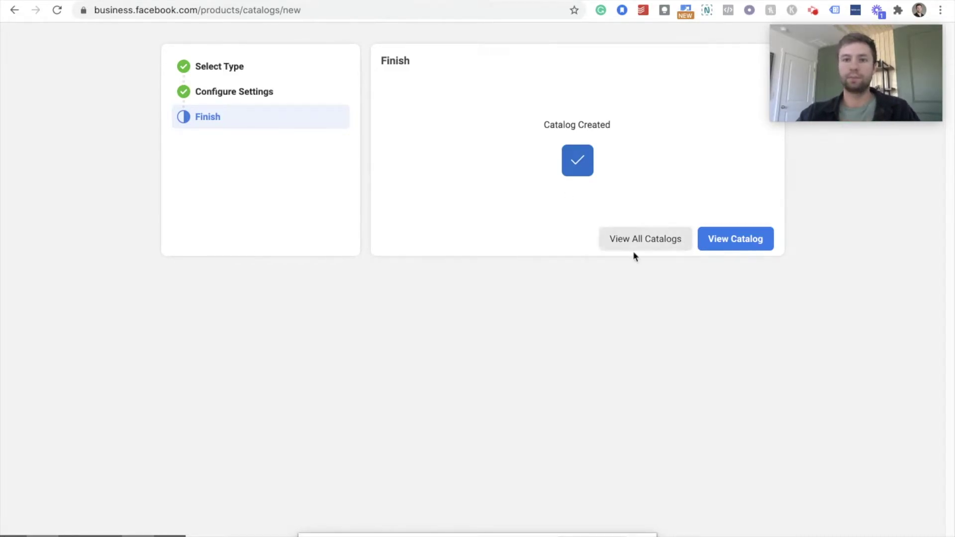
# Add items to Catalog_Products_demo via a scheduled-feed bulk upload, reaching the feed URL step.
pyautogui.click(735, 239)
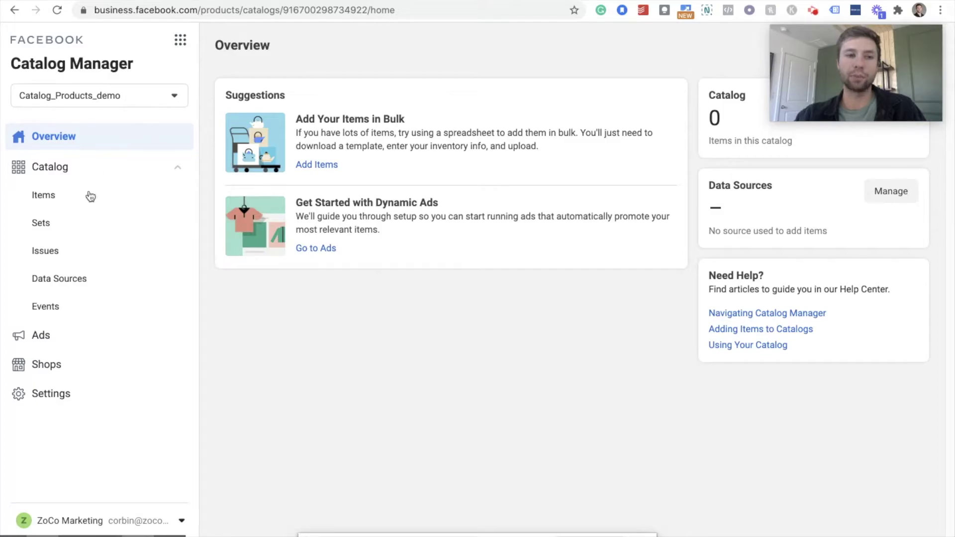
pyautogui.click(72, 200)
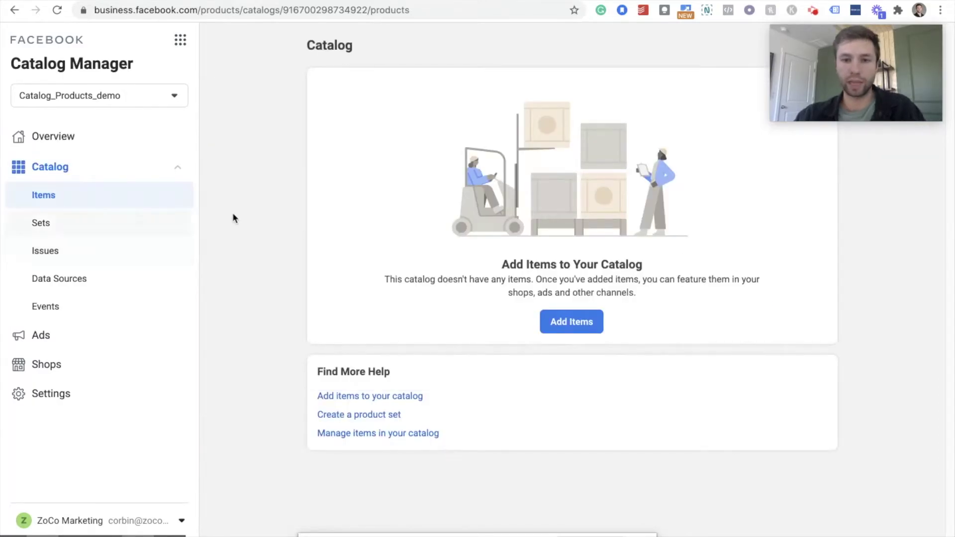
pyautogui.click(561, 322)
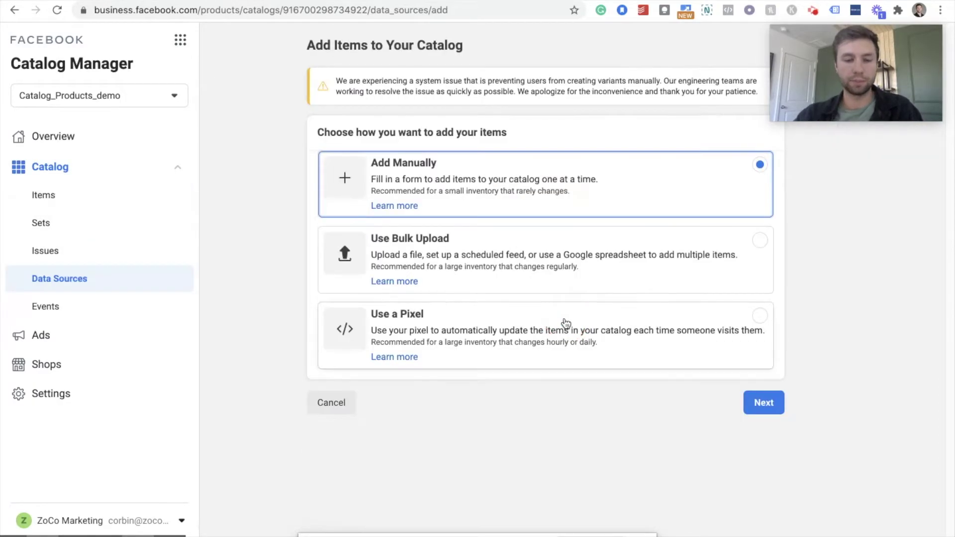
pyautogui.click(352, 258)
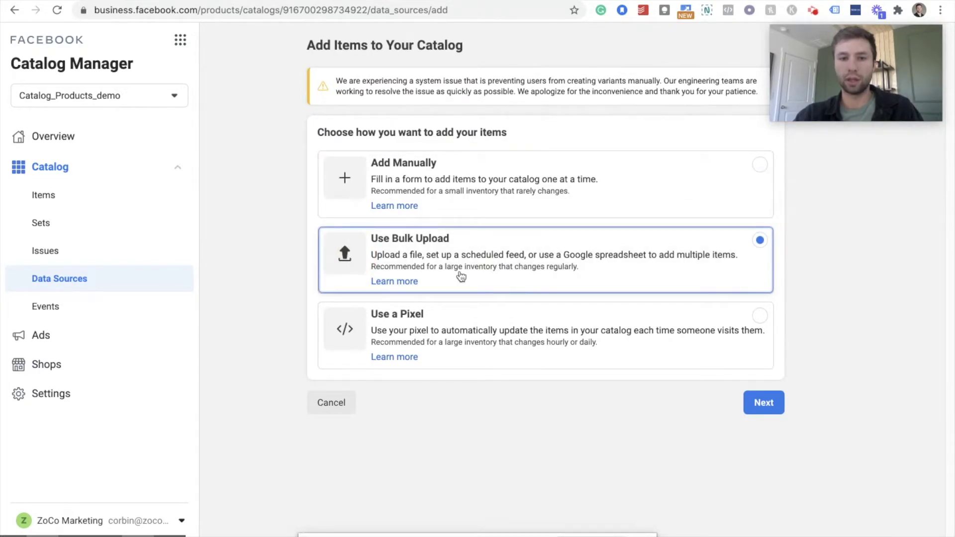
pyautogui.click(770, 409)
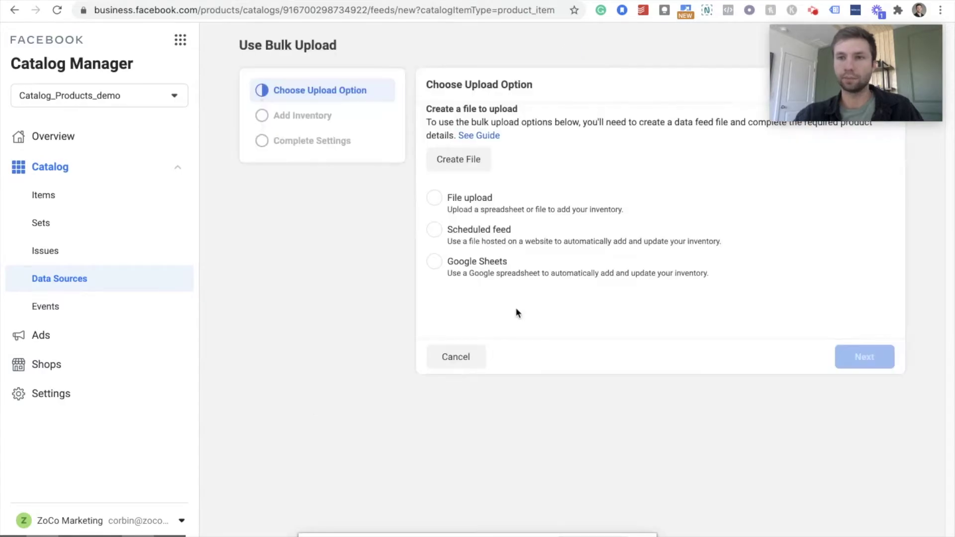
pyautogui.click(479, 230)
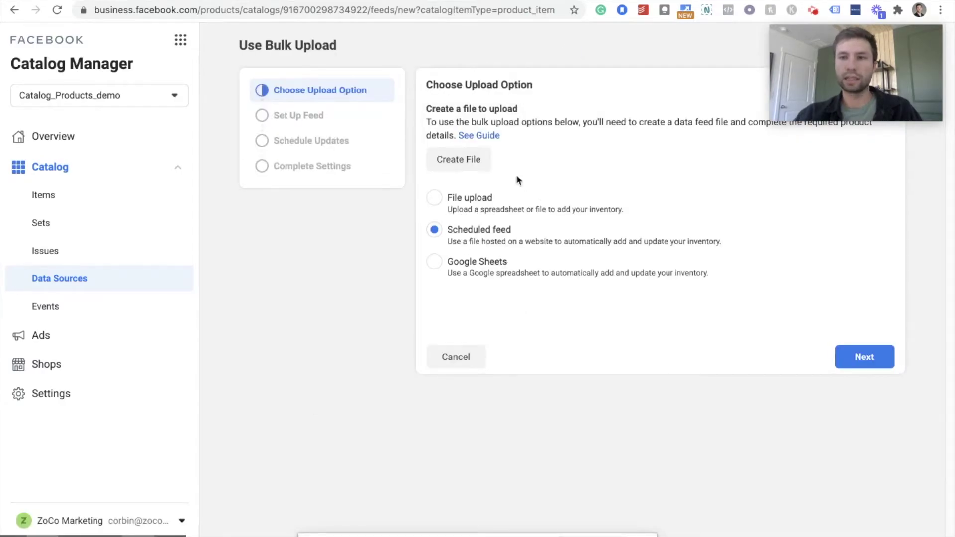
pyautogui.click(864, 357)
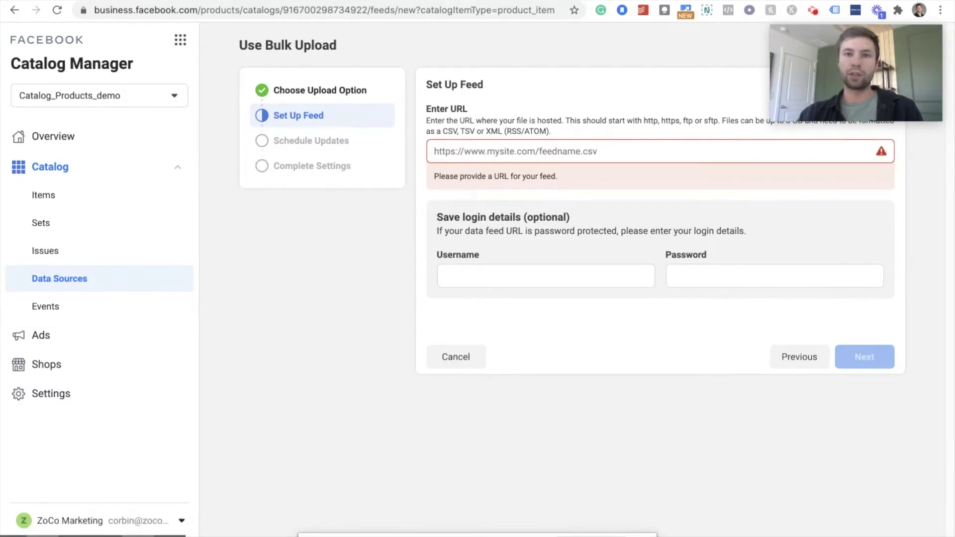
pyautogui.hotkey('ctrl', 'Tab')
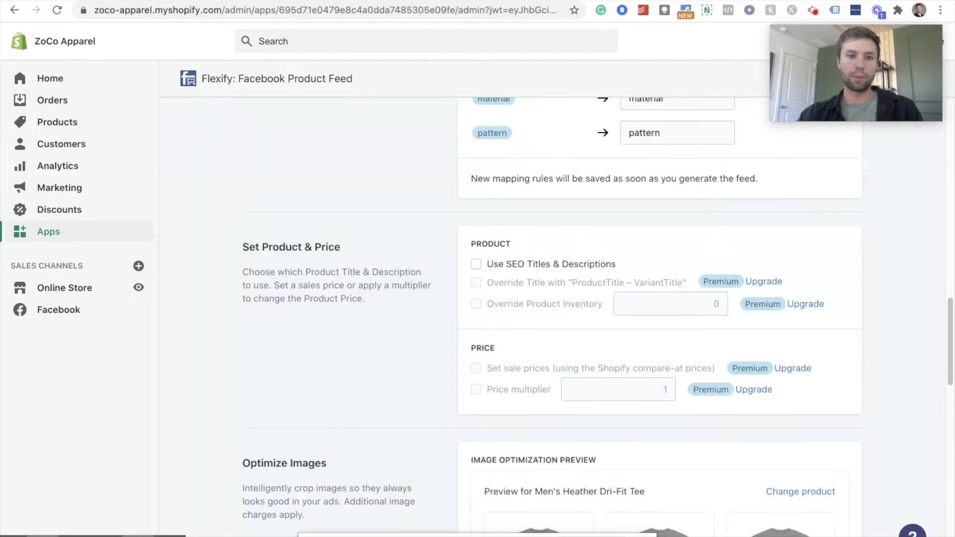
# Find the Flexify superfeed.xml URL in Shopify and return to Facebook's feed URL field.
pyautogui.scroll(15, 492, 225)
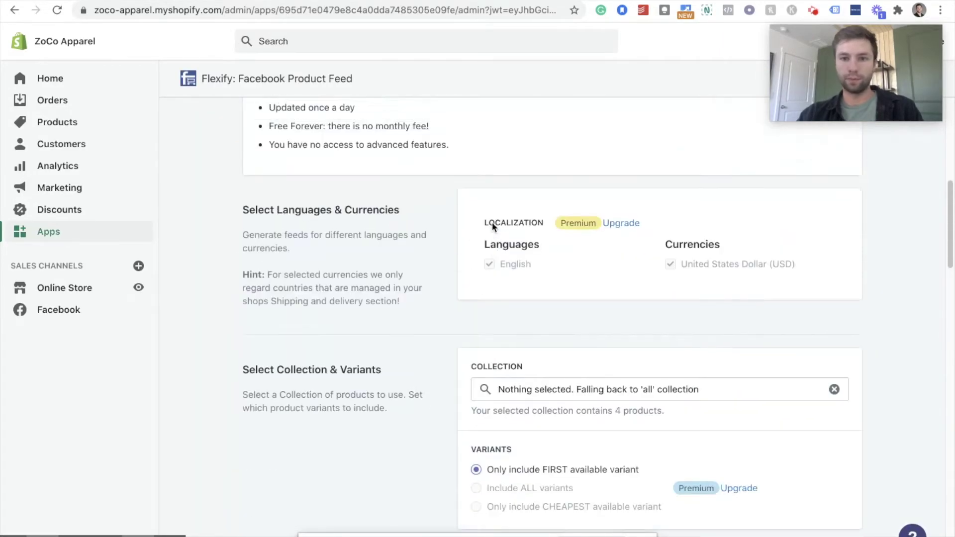
pyautogui.scroll(-2, 492, 226)
pyautogui.scroll(5, 493, 227)
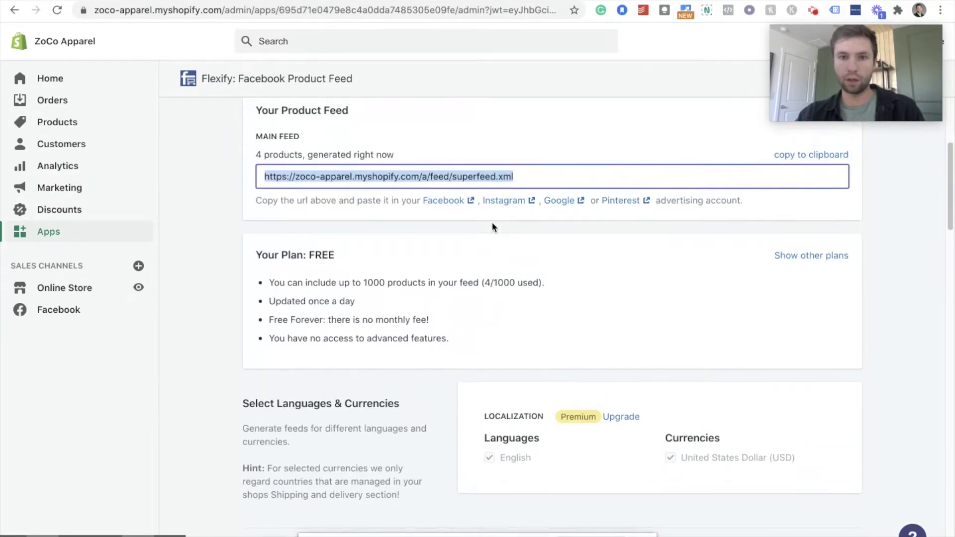
pyautogui.scroll(-5, 492, 227)
pyautogui.scroll(5, 448, 208)
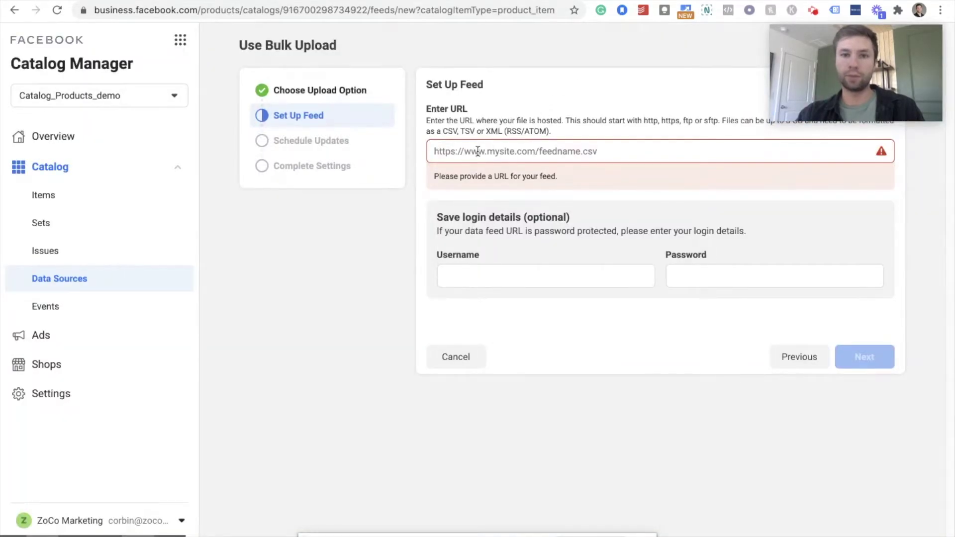
pyautogui.click(478, 151)
# Paste the superfeed.xml URL, keep hourly updates and USD, and upload the 4 products.
pyautogui.write('https://zoco-apparel.myshopify.com/a/feed/superfeed.xml')
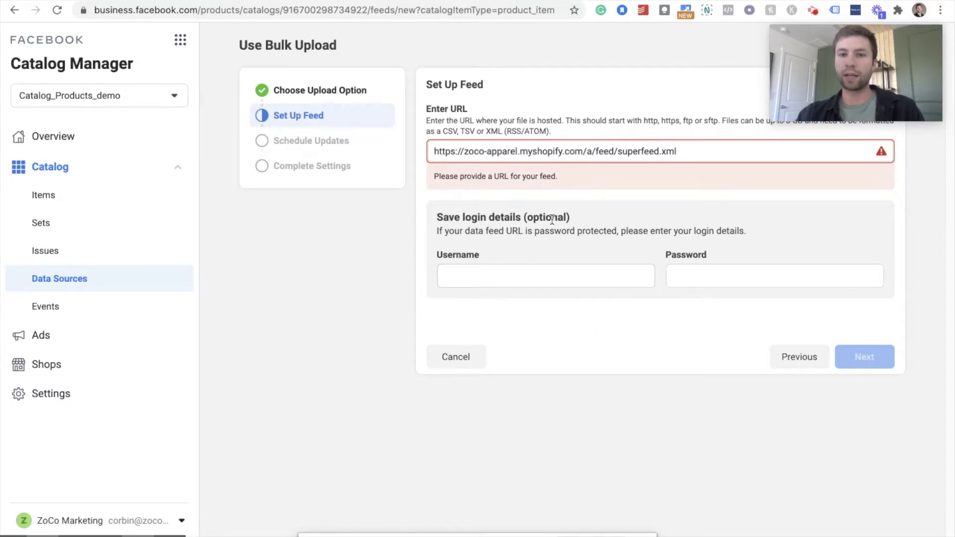
pyautogui.click(860, 359)
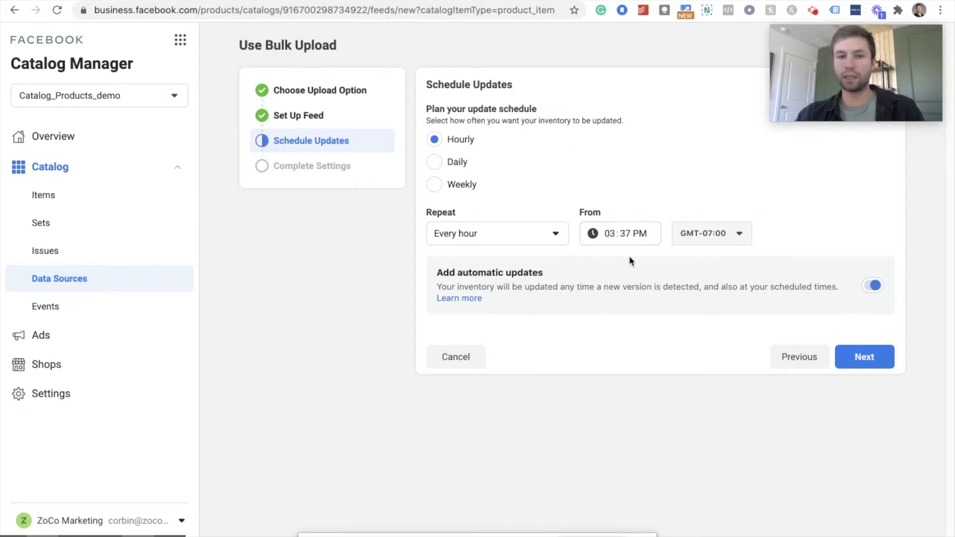
pyautogui.click(854, 358)
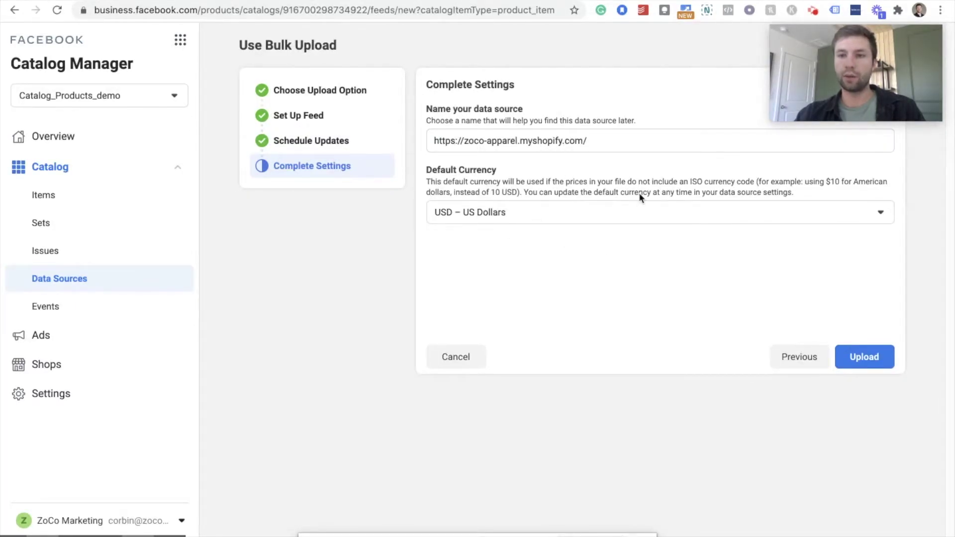
pyautogui.click(865, 360)
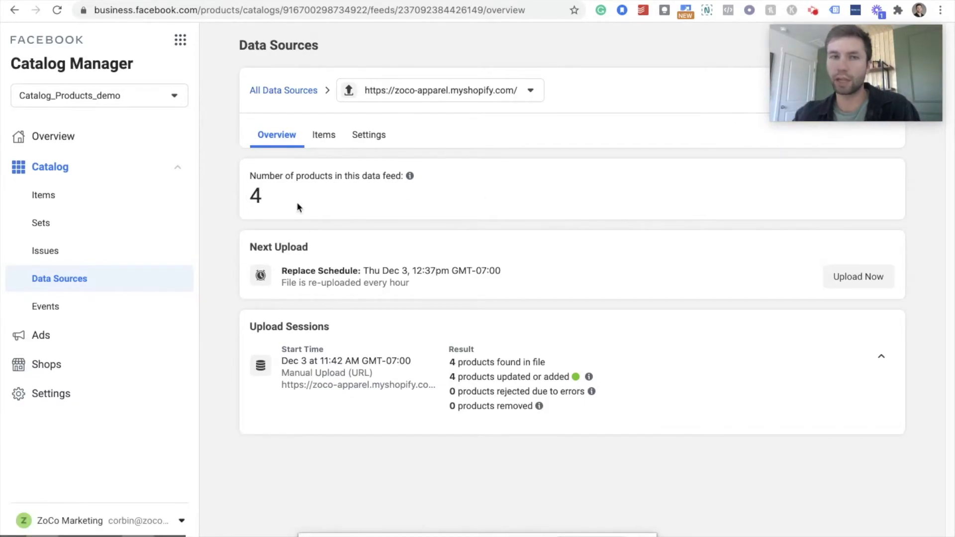
pyautogui.click(327, 146)
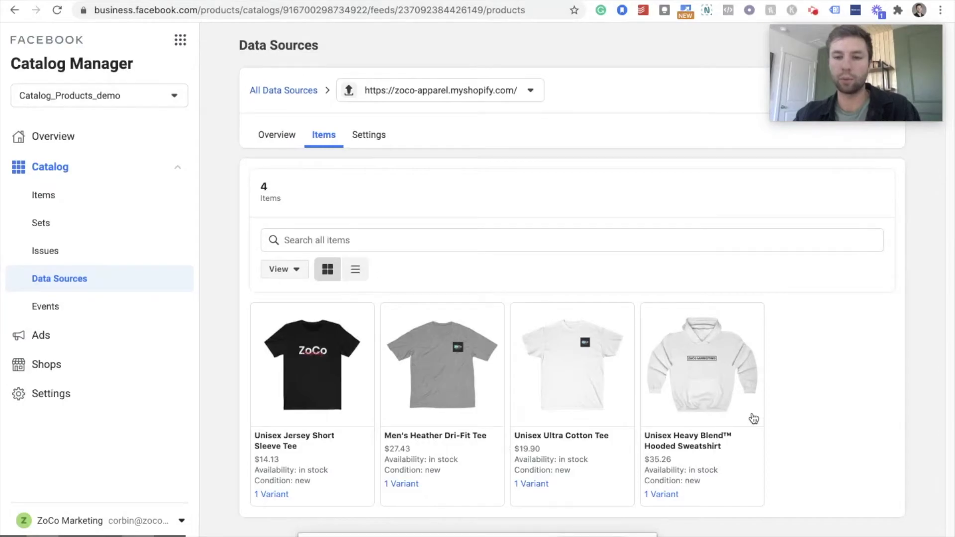
pyautogui.click(270, 144)
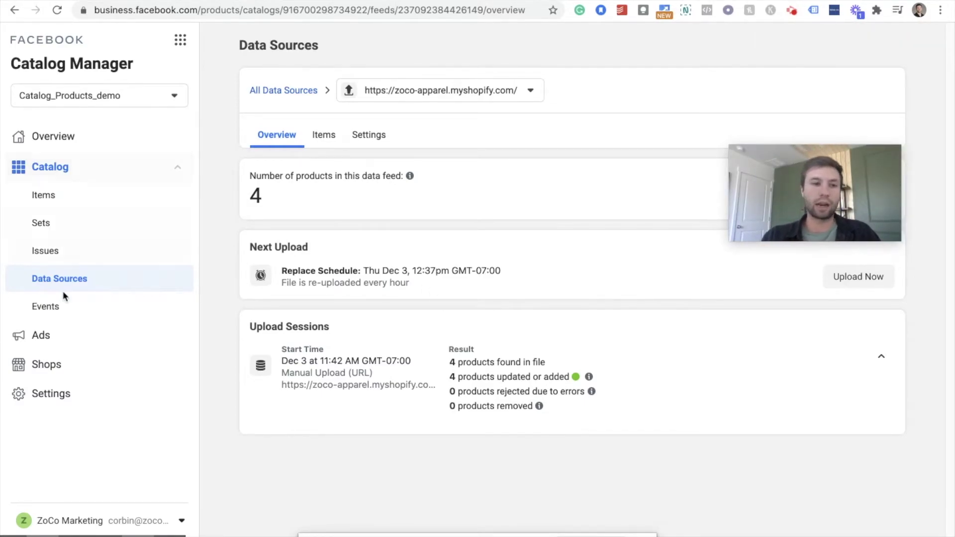
pyautogui.click(55, 307)
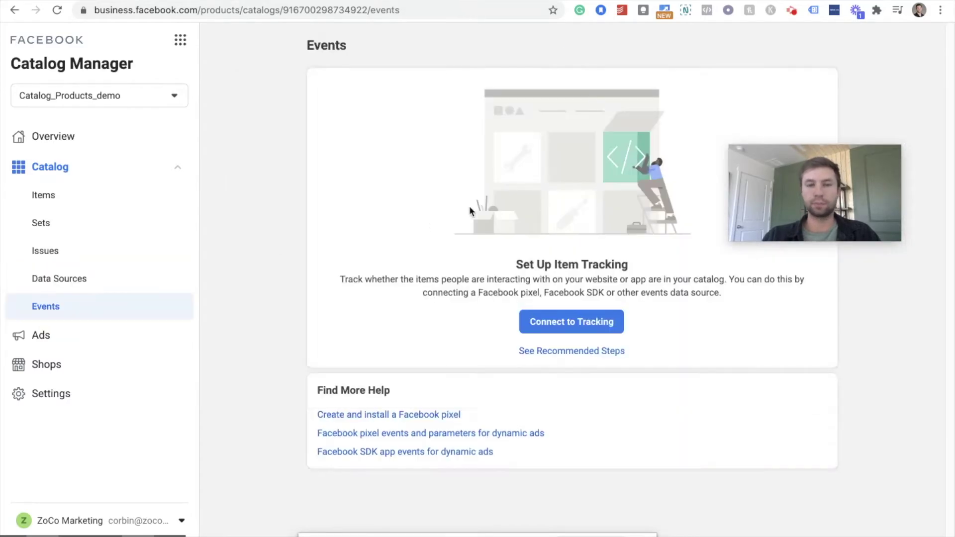
pyautogui.click(587, 321)
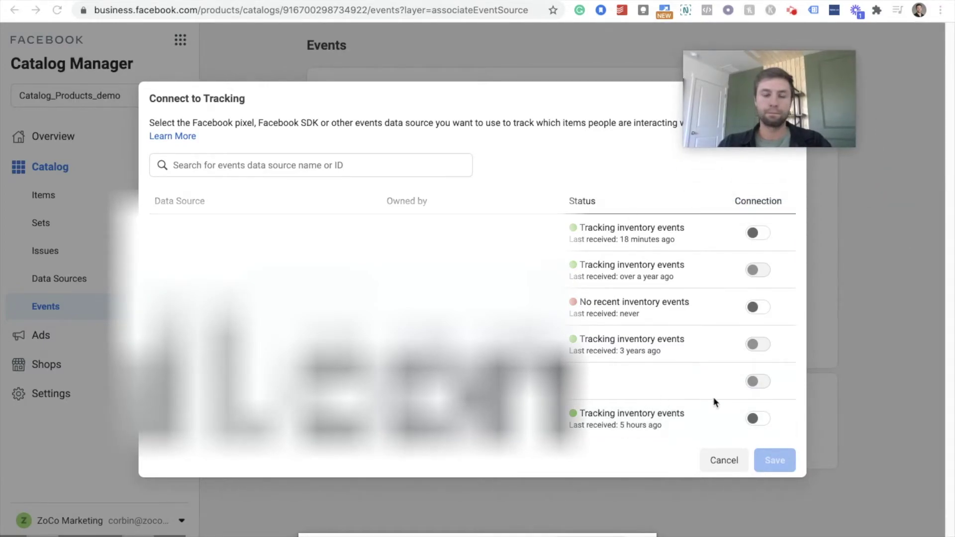
pyautogui.click(757, 419)
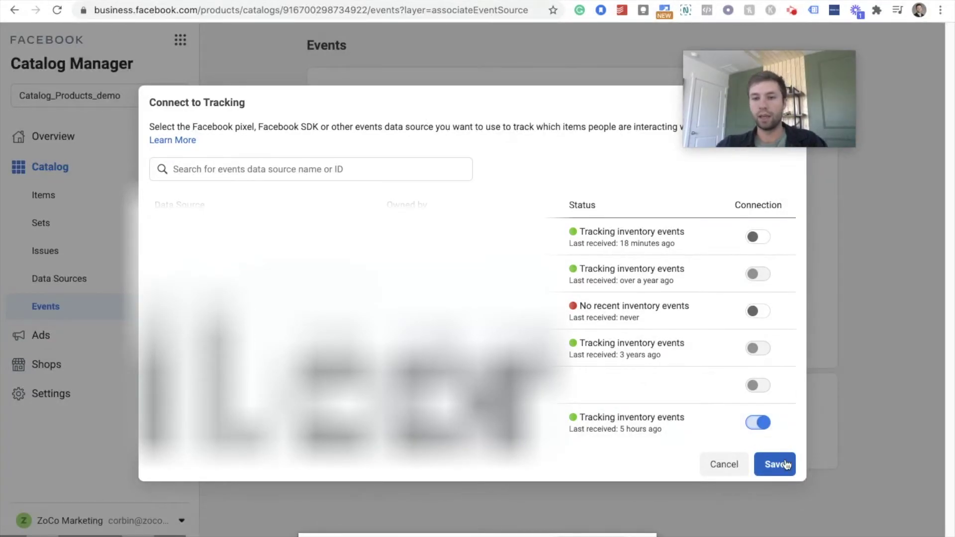
pyautogui.click(785, 465)
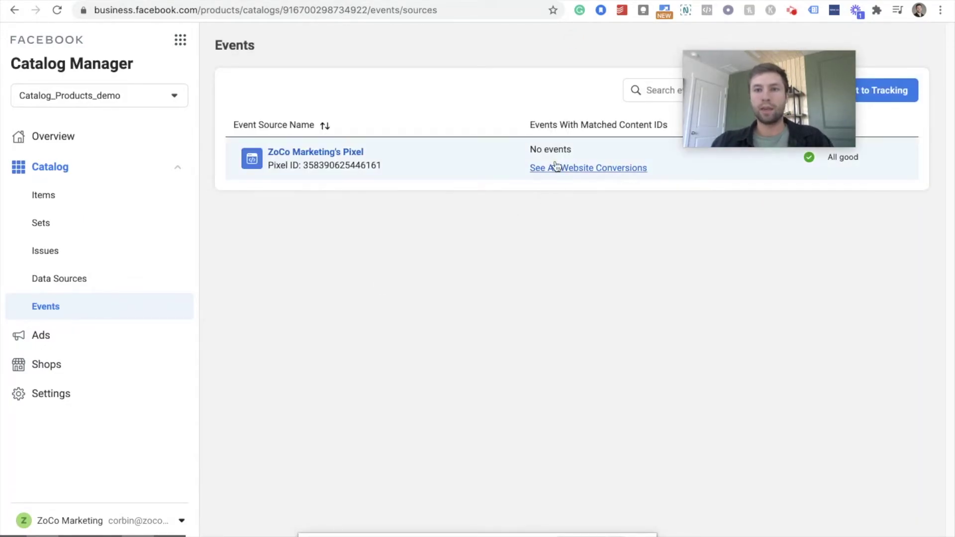
pyautogui.moveTo(737, 98); pyautogui.dragTo(778, 70)
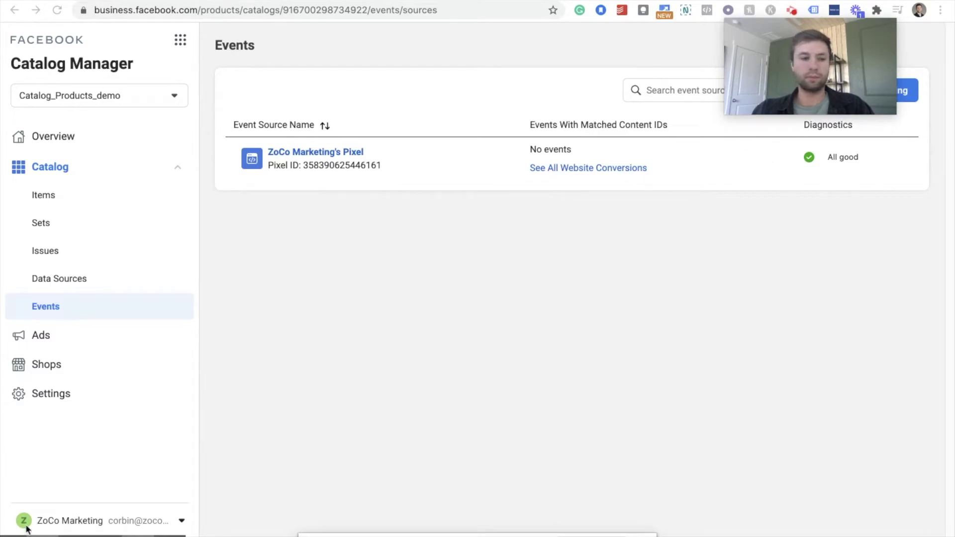
pyautogui.moveTo(27, 529)
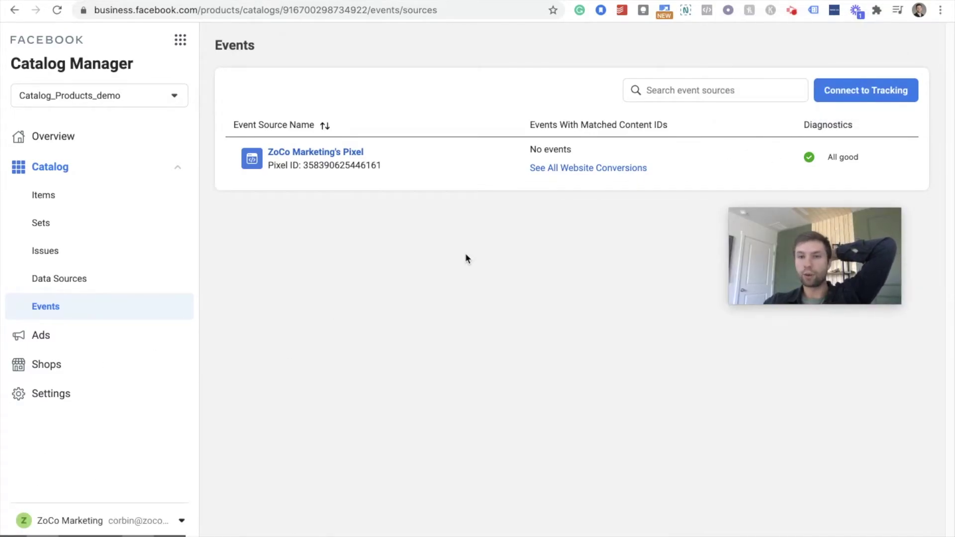
# Swap the catalog's tracking from the first pixel to the Ads Pixel for Shopify Facebook Ad pixel and save.
pyautogui.click(853, 91)
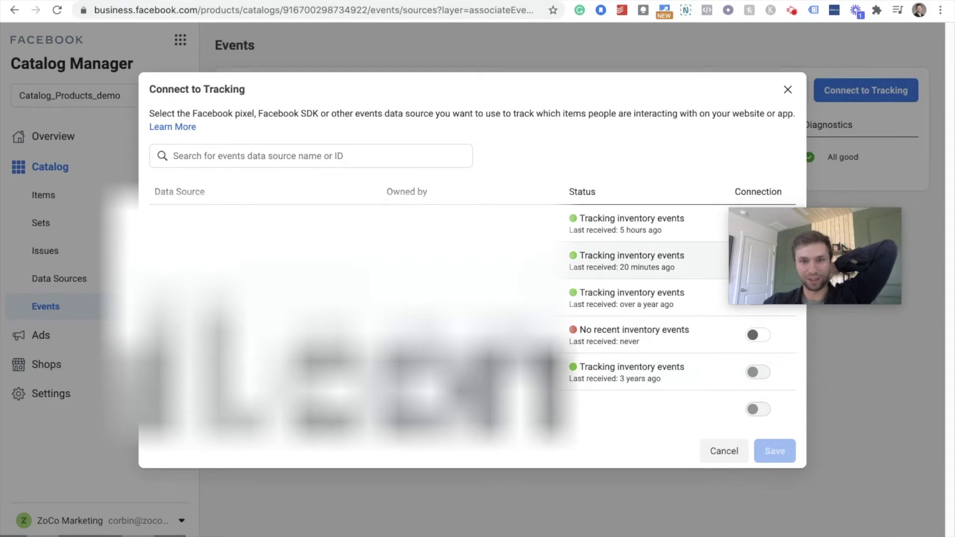
pyautogui.moveTo(786, 244)
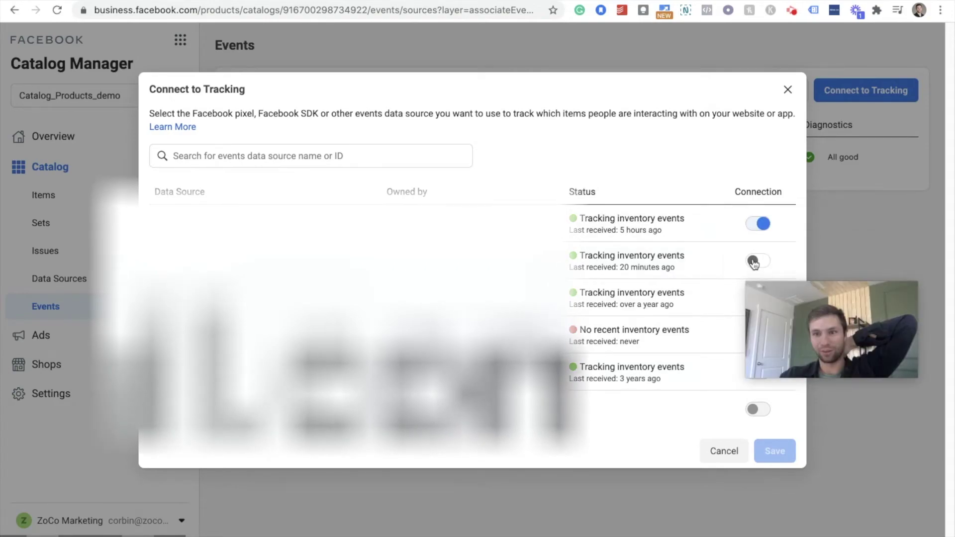
pyautogui.click(755, 261)
pyautogui.click(757, 236)
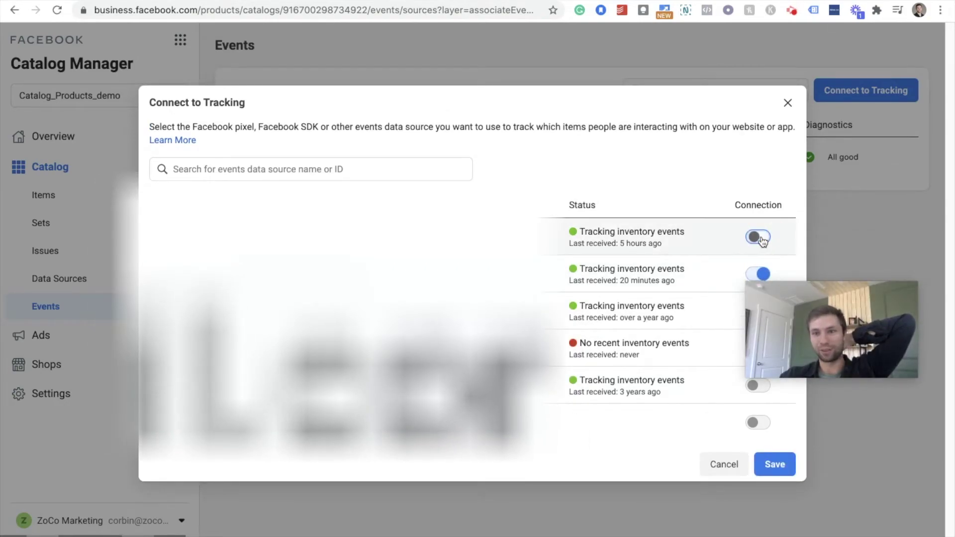
pyautogui.click(776, 464)
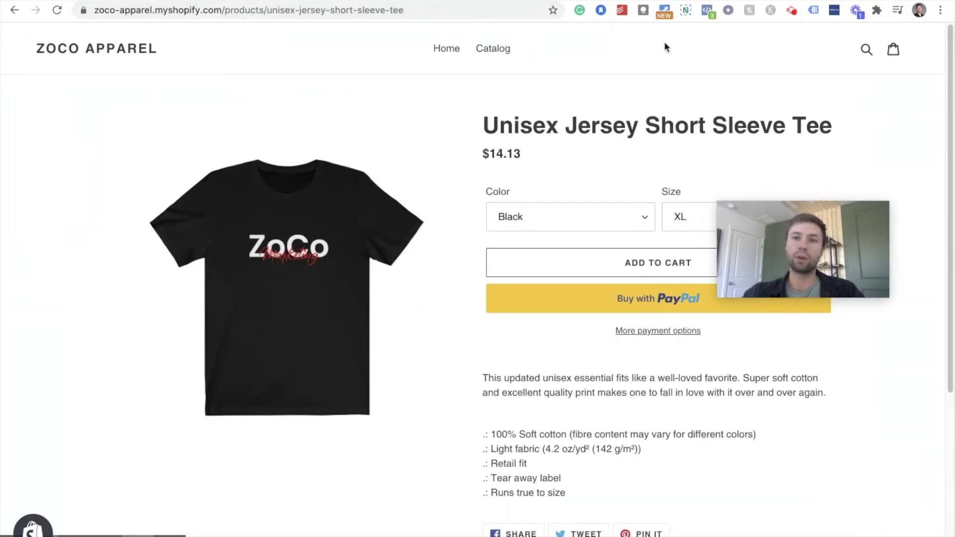
# Check in Pixel Helper that the tee page's ViewContent event reports a matched product content ID.
pyautogui.click(707, 11)
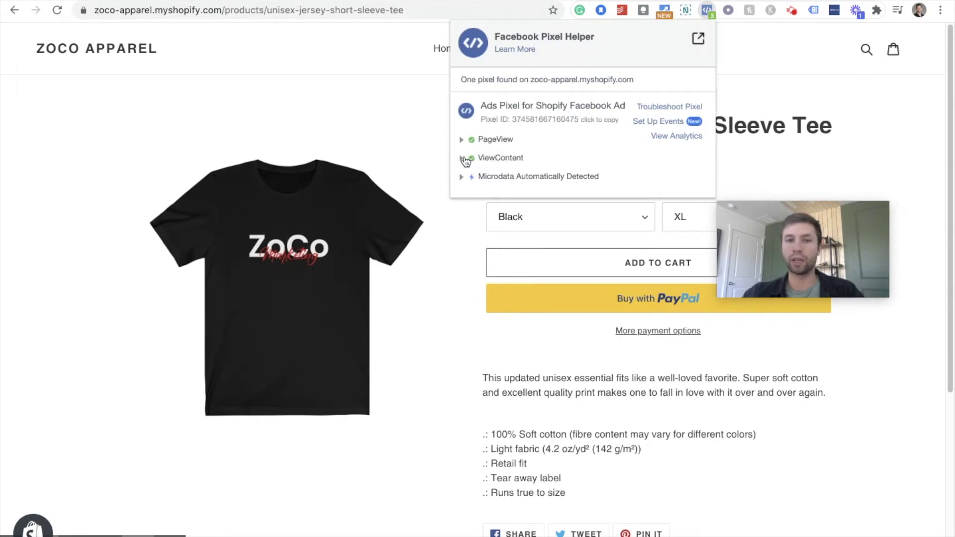
pyautogui.click(462, 159)
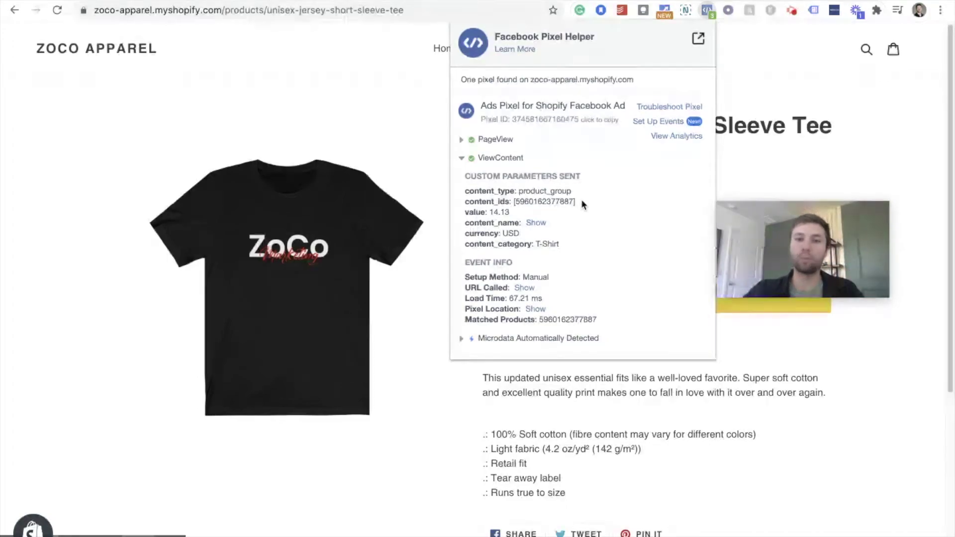
pyautogui.click(462, 159)
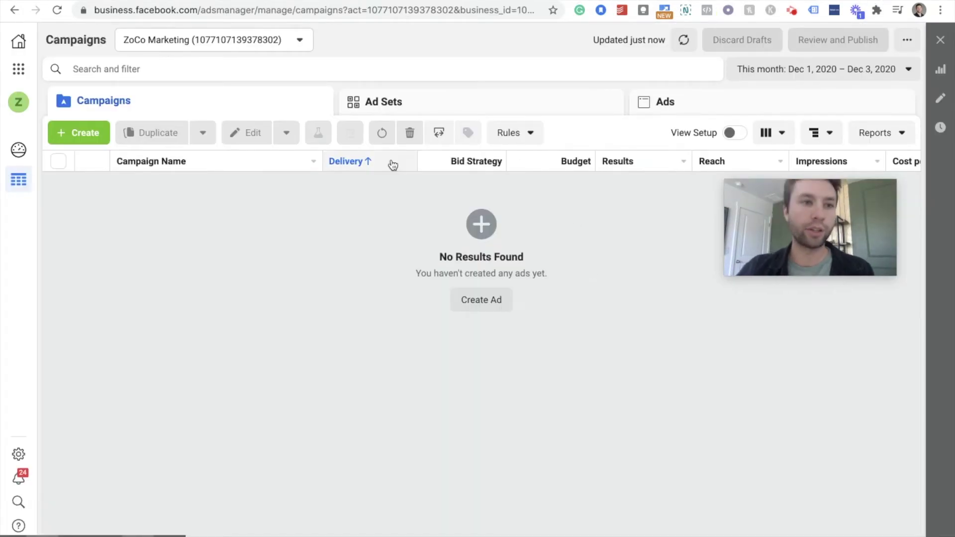
# Start a new campaign with Catalog sales as its objective.
pyautogui.click(18, 71)
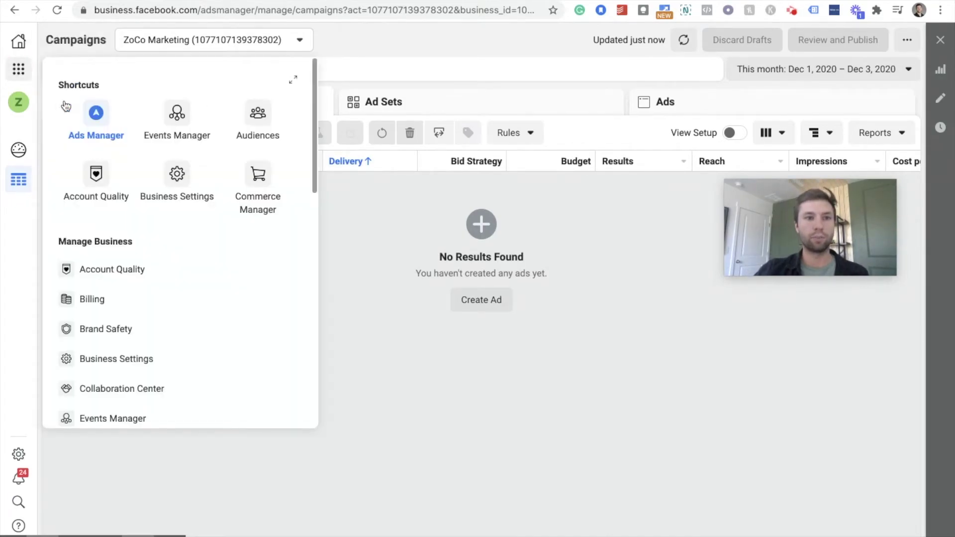
pyautogui.click(394, 237)
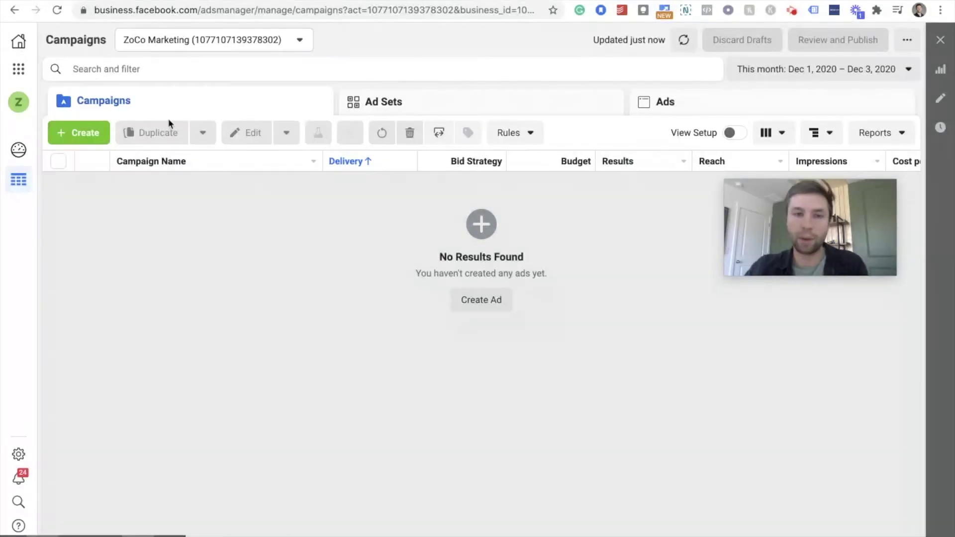
pyautogui.click(86, 133)
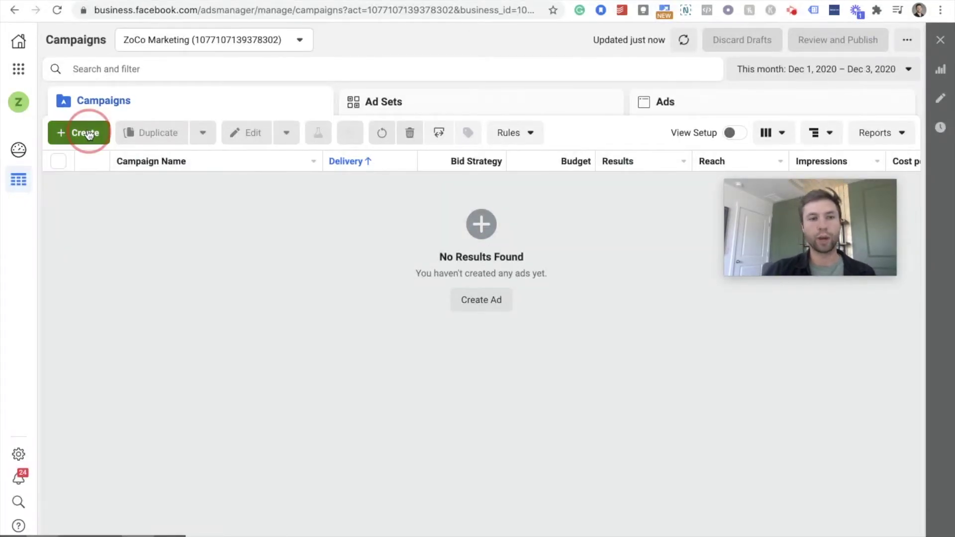
pyautogui.moveTo(749, 216)
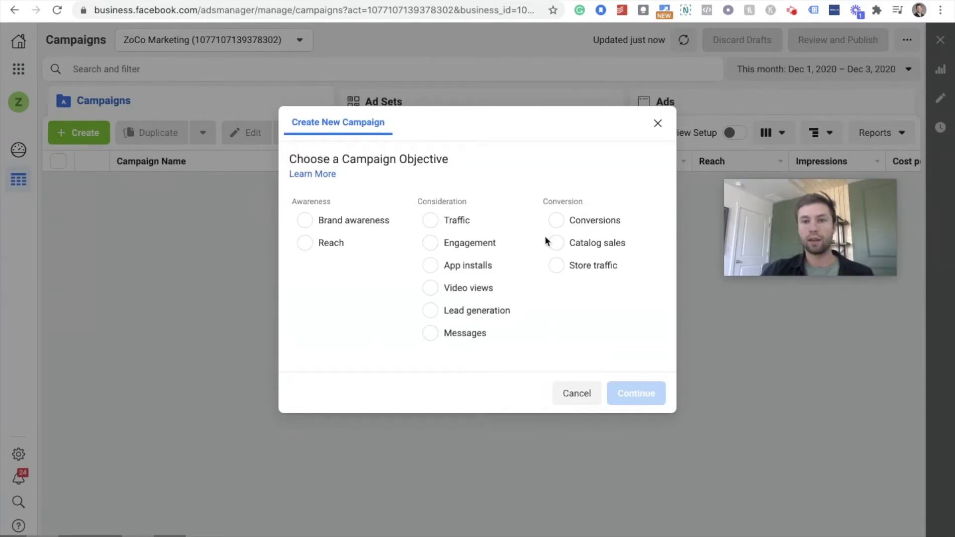
pyautogui.click(557, 244)
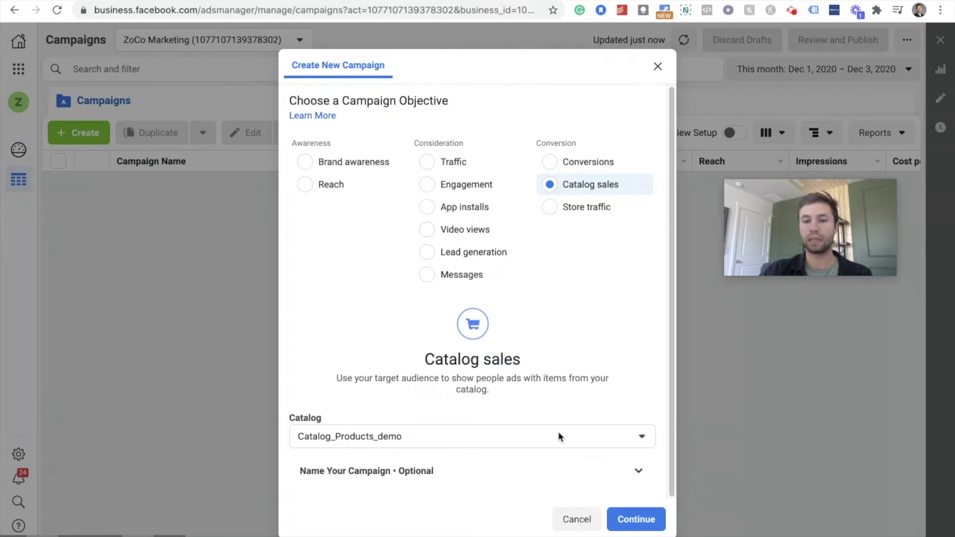
# Choose Catalog_Products_demo as the campaign's catalog and continue.
pyautogui.click(641, 438)
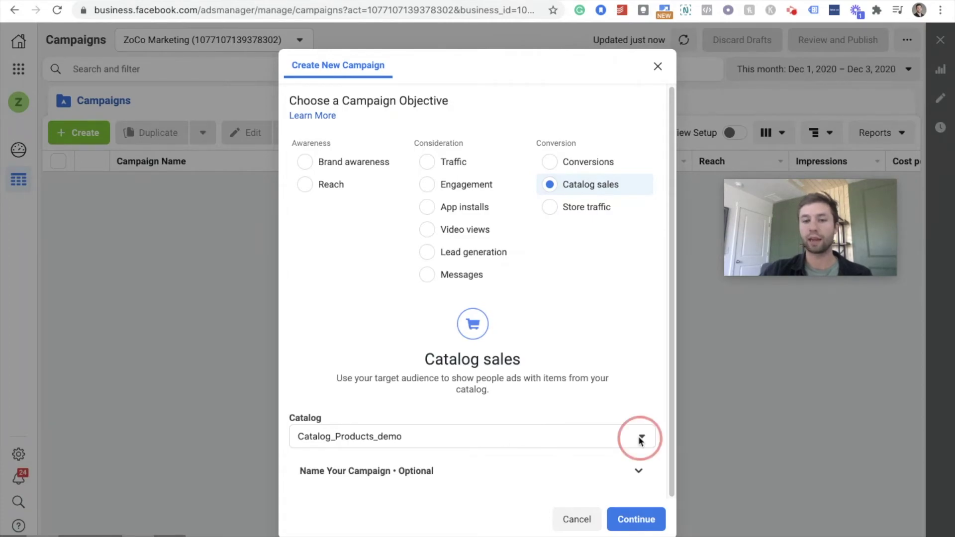
pyautogui.click(378, 492)
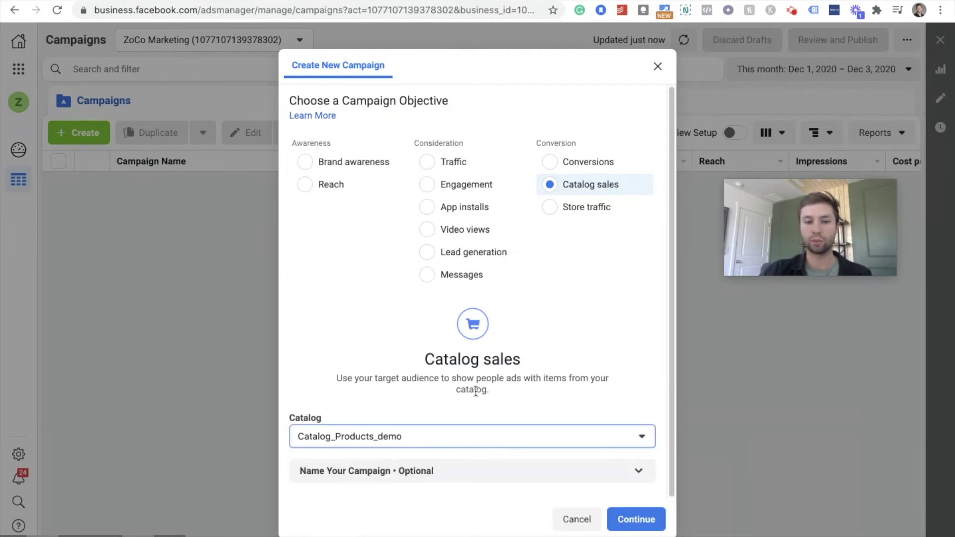
pyautogui.click(632, 518)
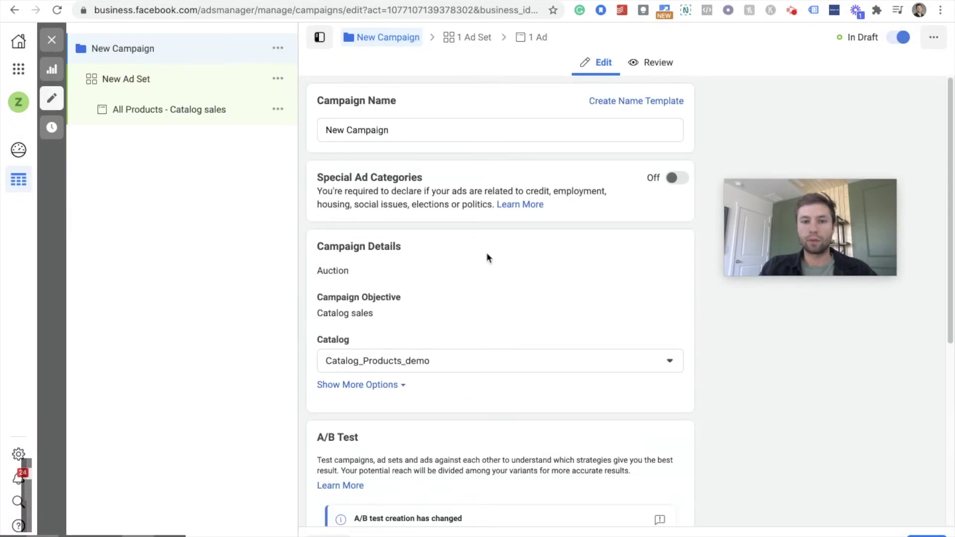
# Rename the campaign from New Campaign to Demo Dynamic Retargeting.
pyautogui.scroll(-6, 487, 255)
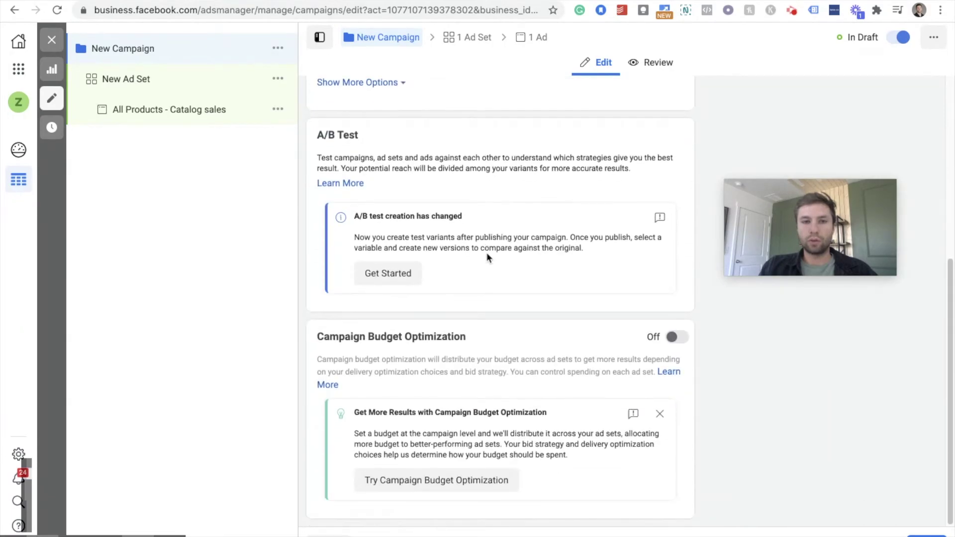
pyautogui.scroll(6, 486, 256)
pyautogui.scroll(-6, 433, 271)
pyautogui.scroll(6, 486, 304)
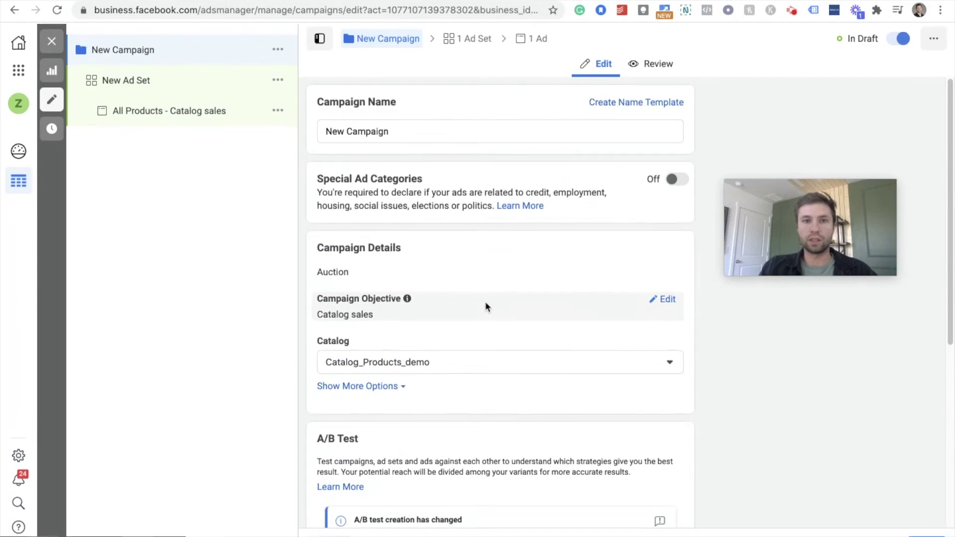
pyautogui.click(416, 128)
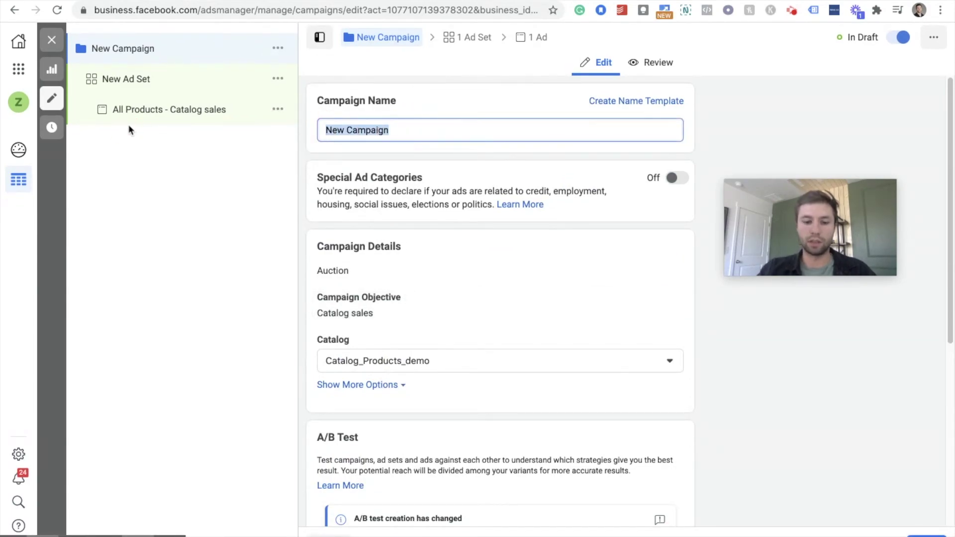
pyautogui.write('Demo')
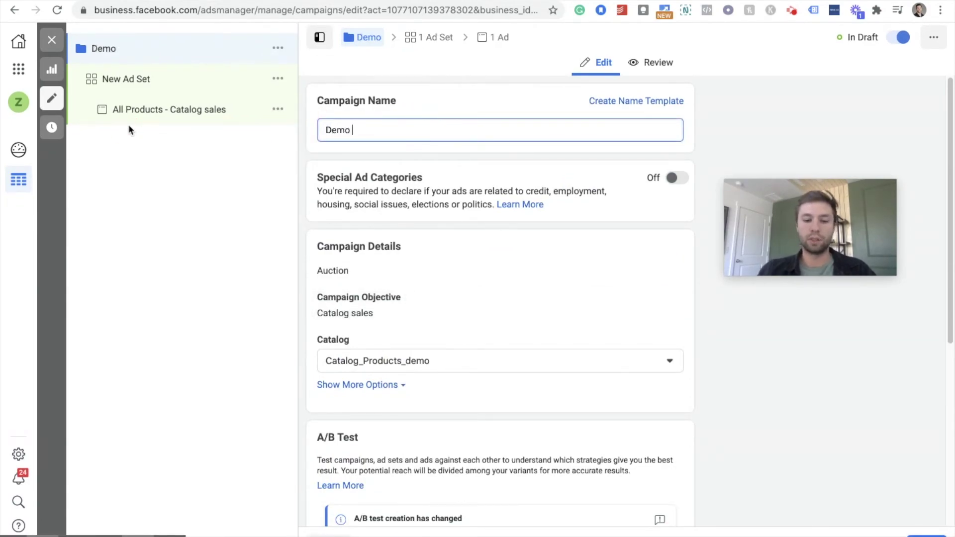
pyautogui.write(' Dynamic Retargeting')
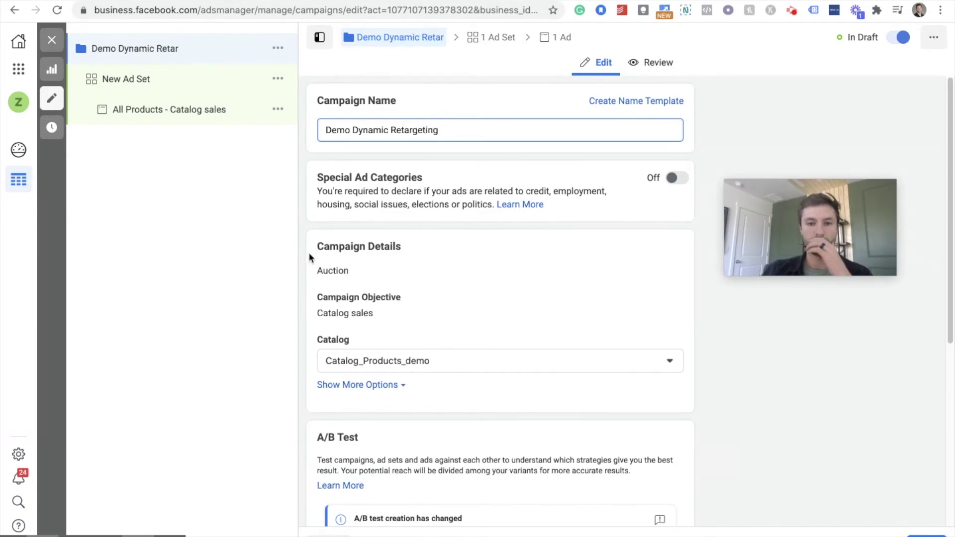
# Advance to the ad set, which promotes All Products on a $100.00 daily budget.
pyautogui.scroll(-6, 308, 252)
pyautogui.click(923, 526)
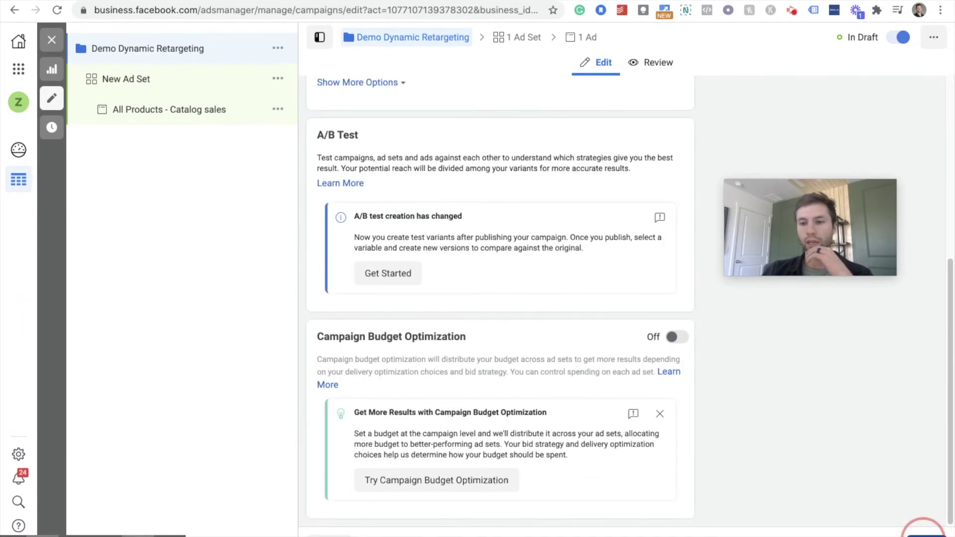
pyautogui.click(476, 321)
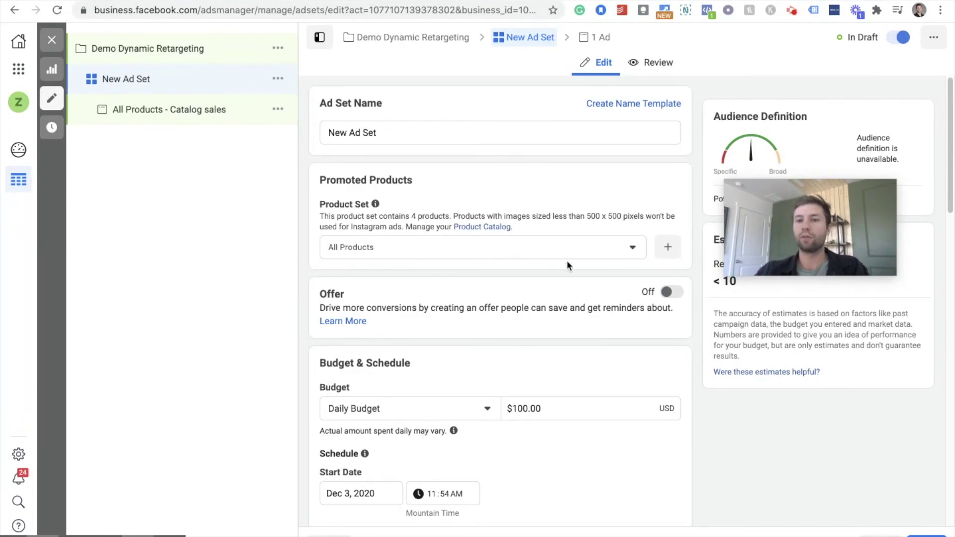
# Keep the 14-day Viewed or Added to Cart But Not Purchased audience and placements, then go to the ad.
pyautogui.scroll(-1, 568, 259)
pyautogui.scroll(-9, 568, 256)
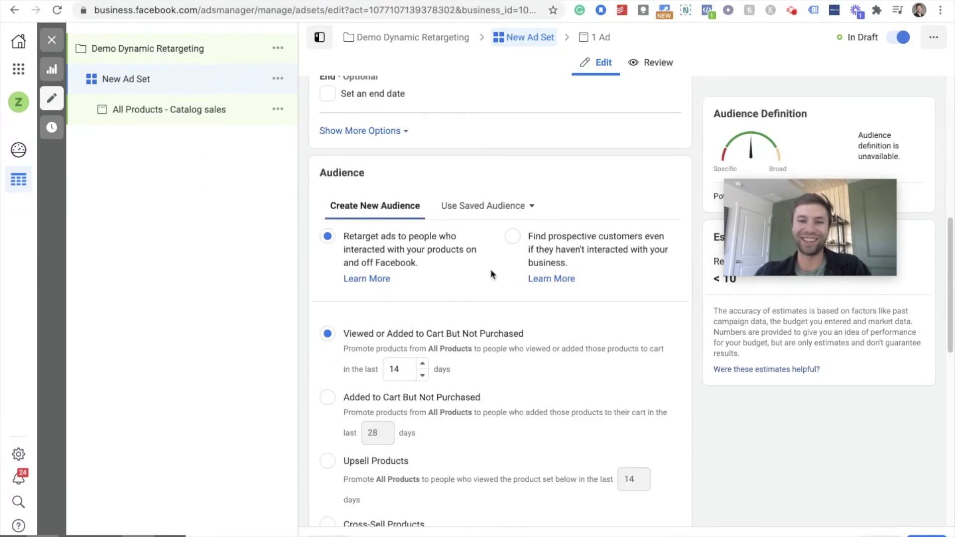
pyautogui.scroll(-3, 491, 271)
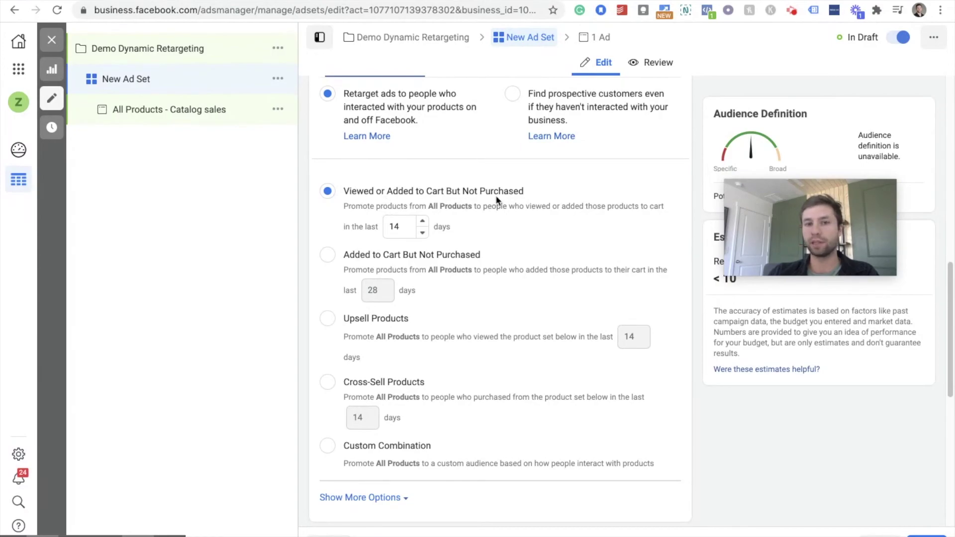
pyautogui.doubleClick(411, 226)
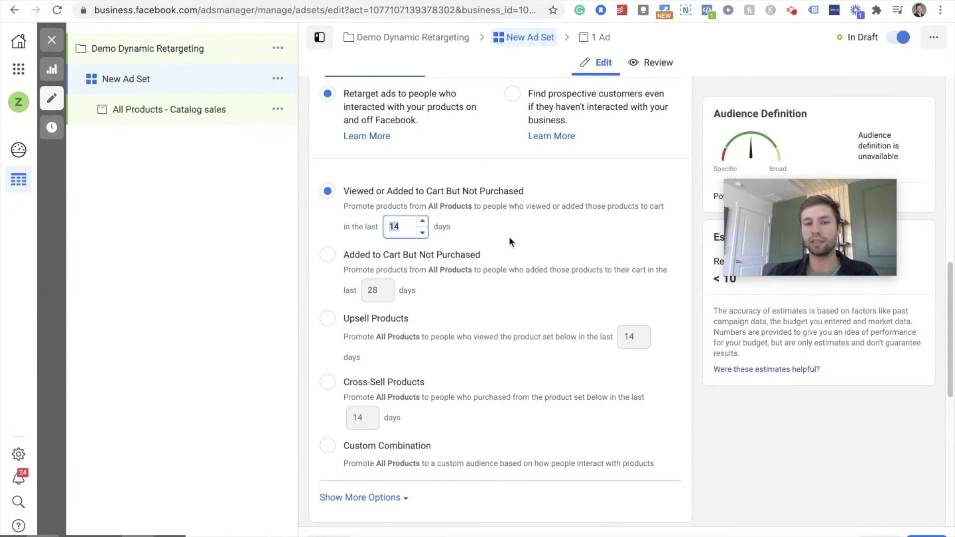
pyautogui.scroll(-8, 509, 237)
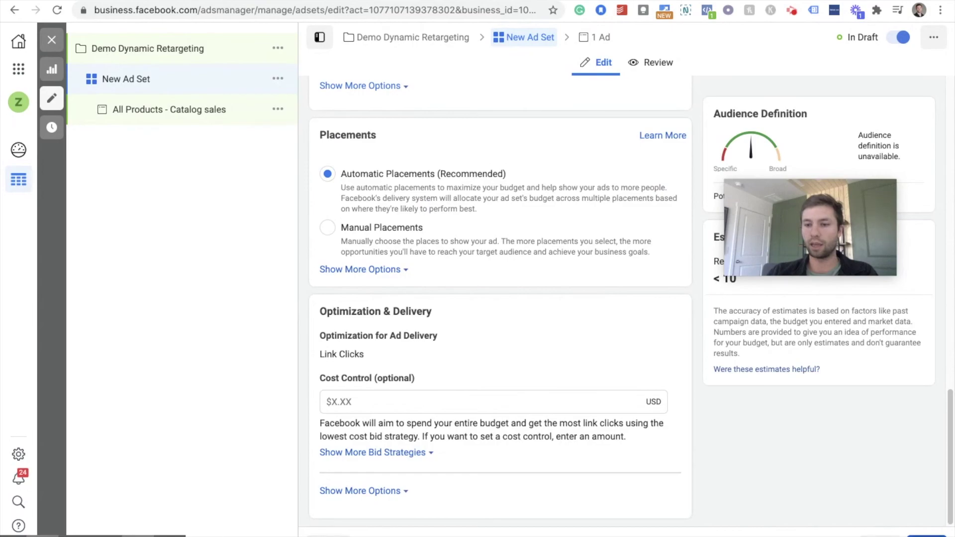
pyautogui.click(927, 534)
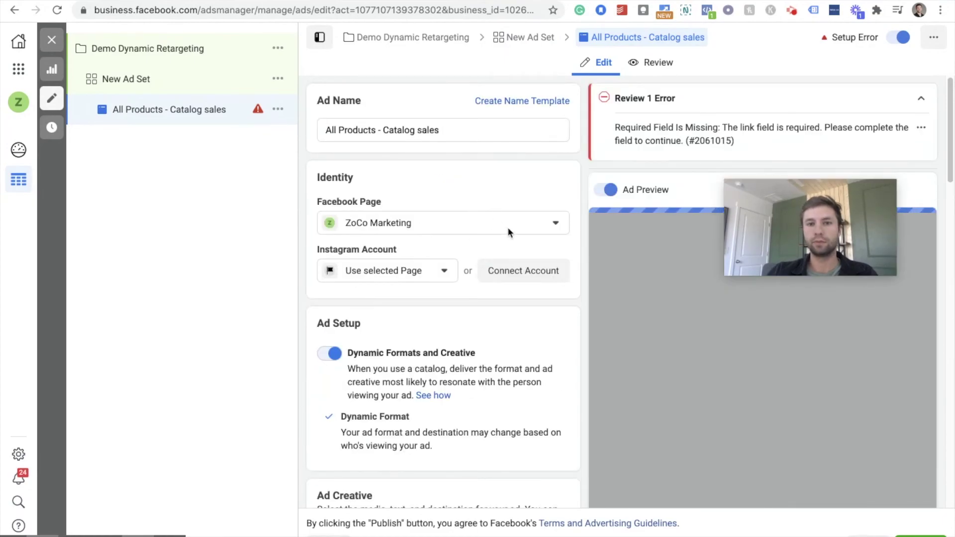
pyautogui.scroll(-1, 515, 314)
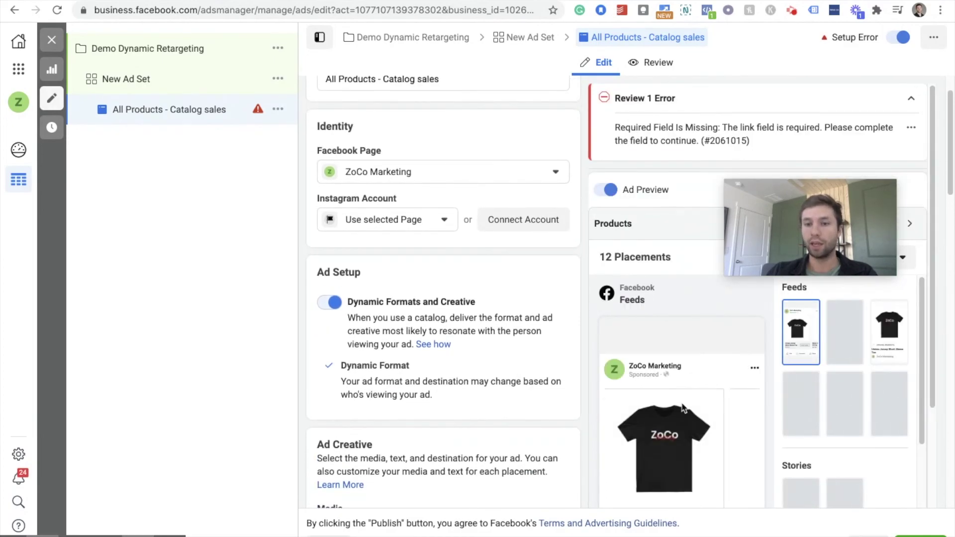
pyautogui.scroll(-3, 660, 429)
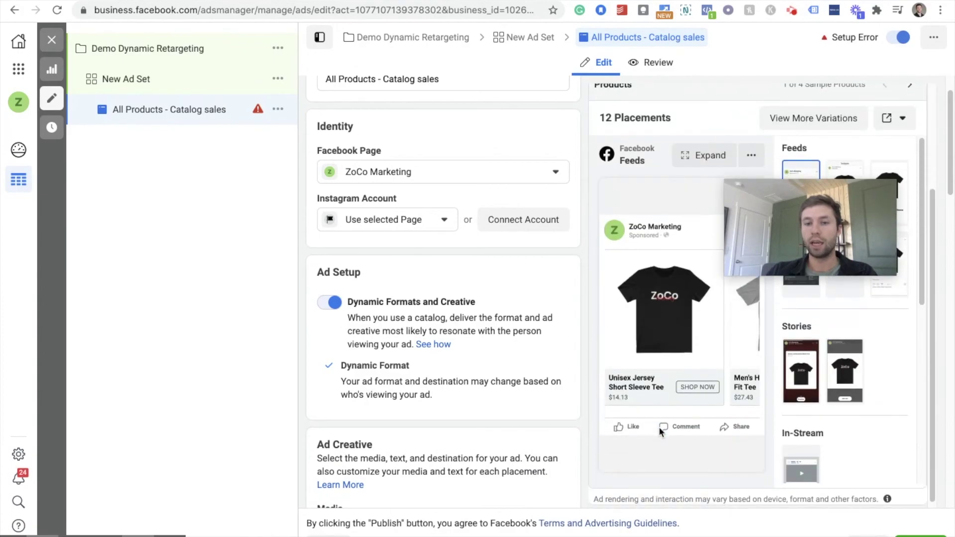
pyautogui.scroll(1, 658, 427)
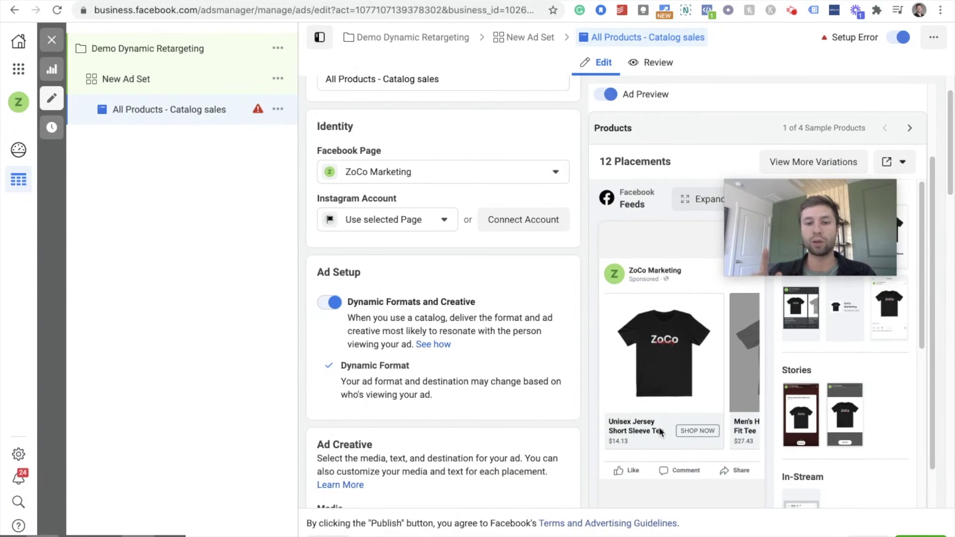
pyautogui.scroll(-5, 451, 342)
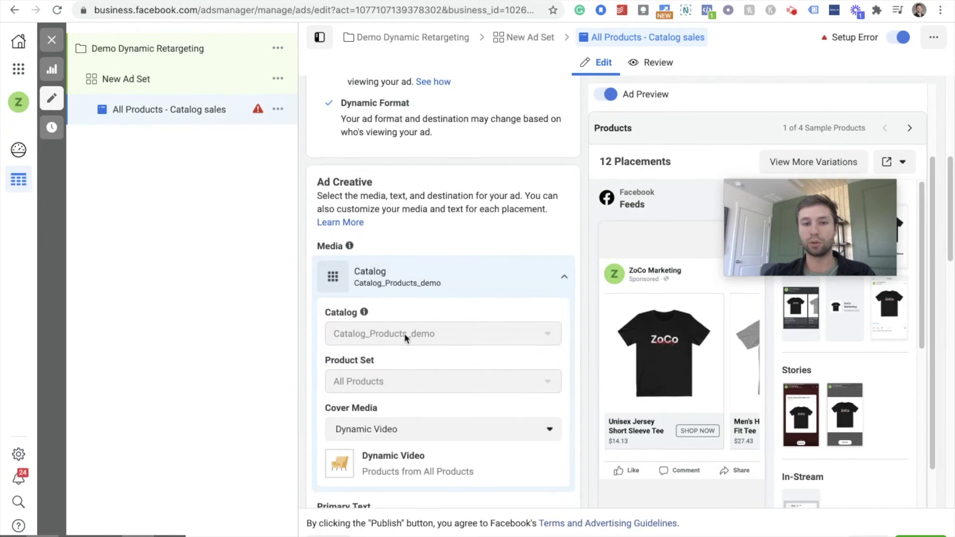
pyautogui.scroll(-3, 432, 372)
pyautogui.scroll(-3, 432, 372)
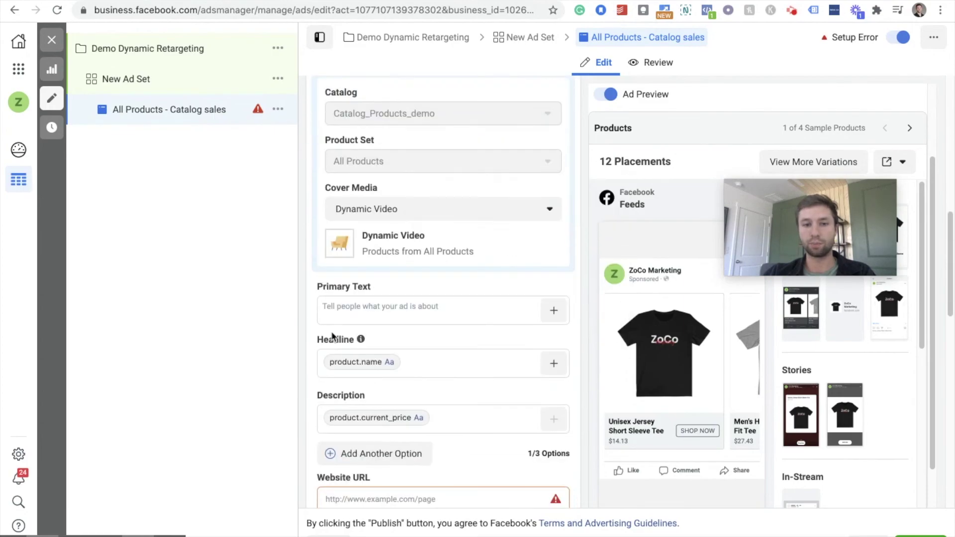
pyautogui.scroll(-4, 372, 351)
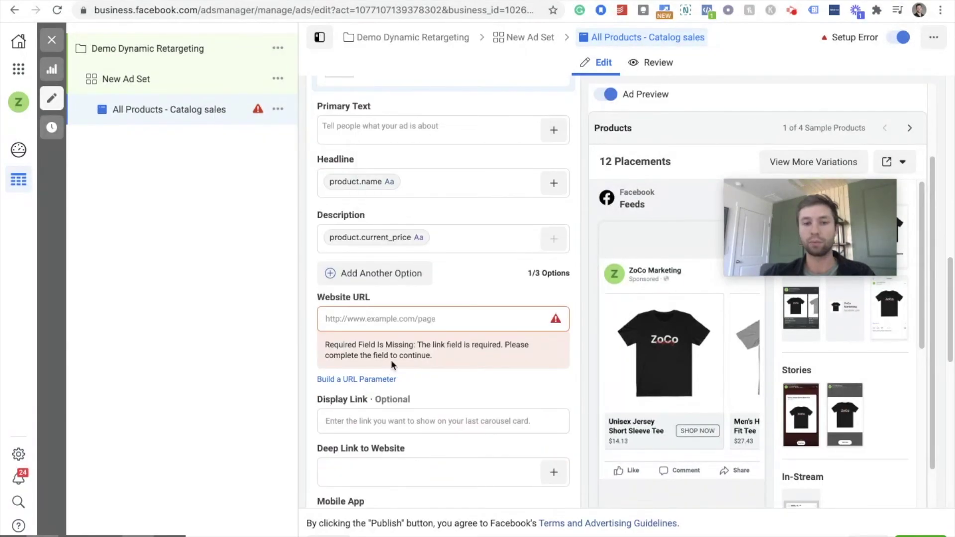
pyautogui.scroll(-3, 505, 345)
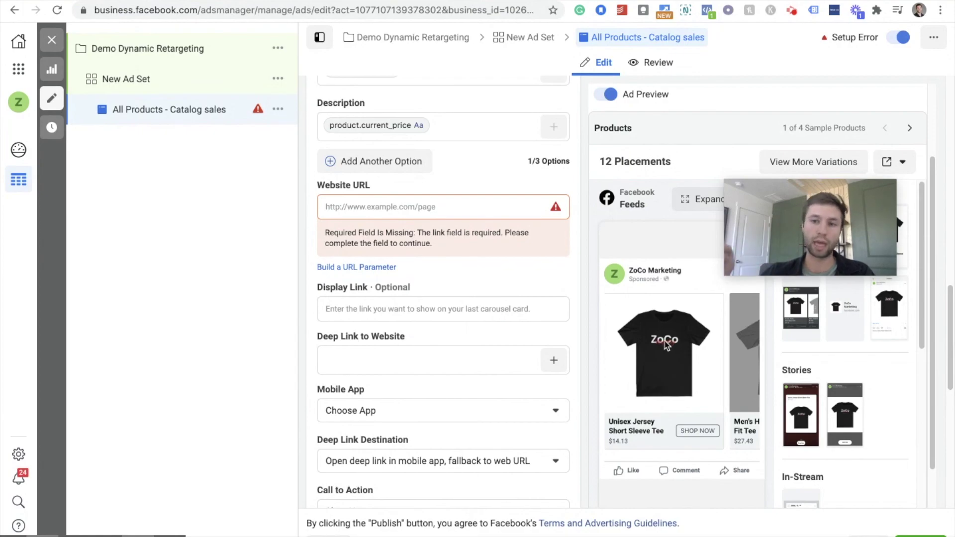
pyautogui.scroll(-4, 486, 321)
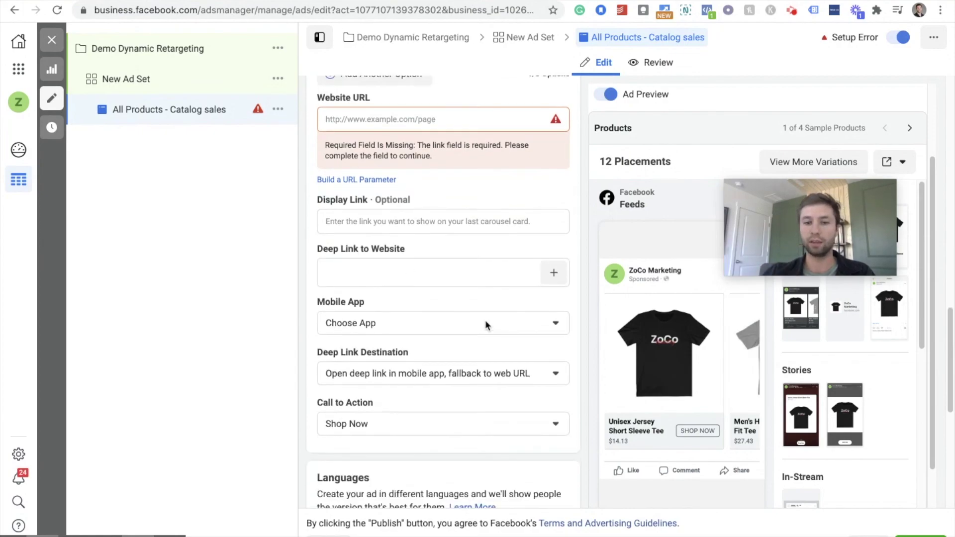